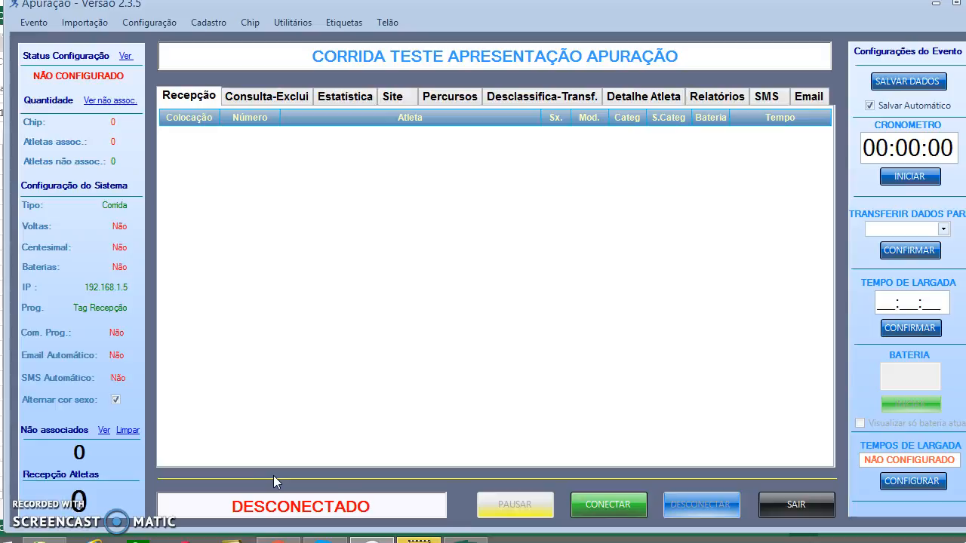
Review the registered modalities and the age groups, closing each registration window after viewing it.
{"action": "left_click", "coordinate": [213, 24]}
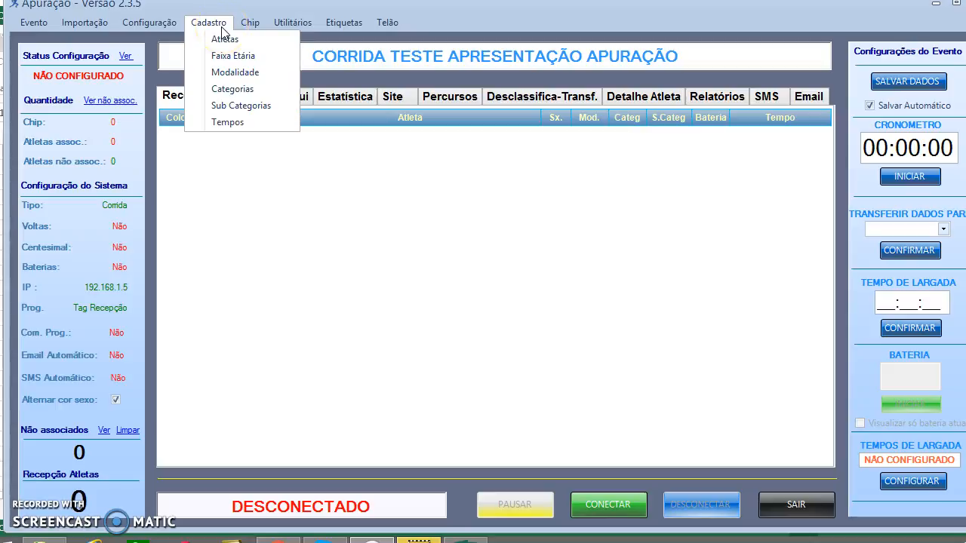
{"action": "left_click", "coordinate": [227, 71]}
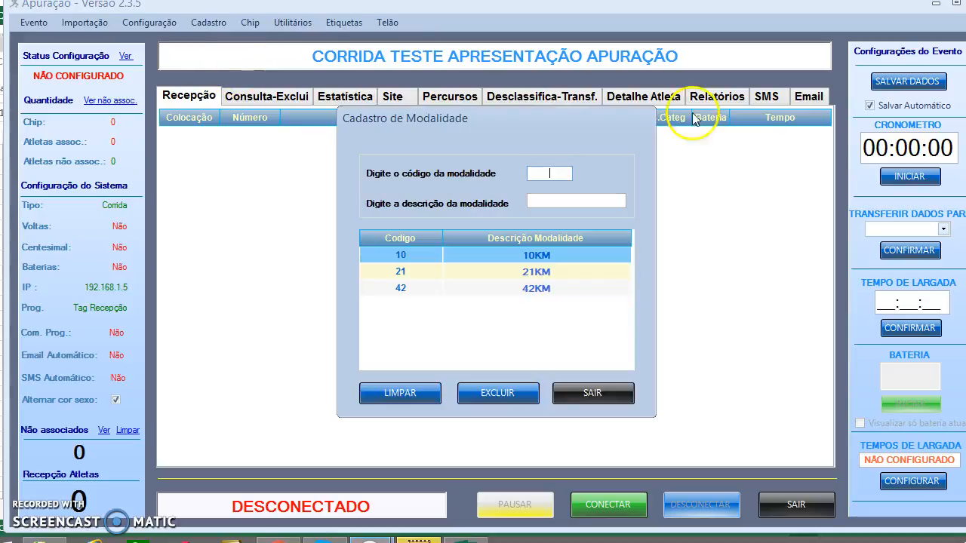
{"action": "left_click", "coordinate": [603, 386]}
{"action": "left_click", "coordinate": [209, 23]}
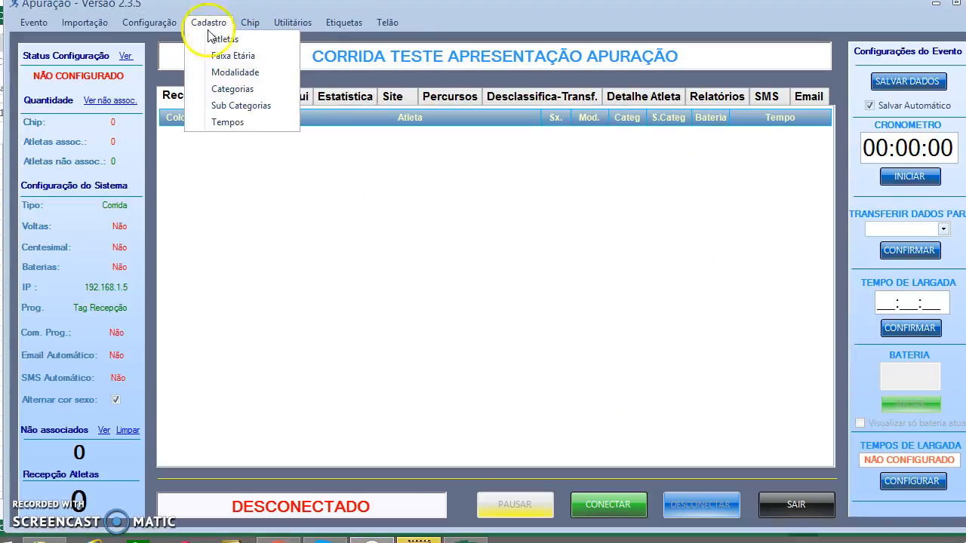
{"action": "left_click", "coordinate": [216, 57]}
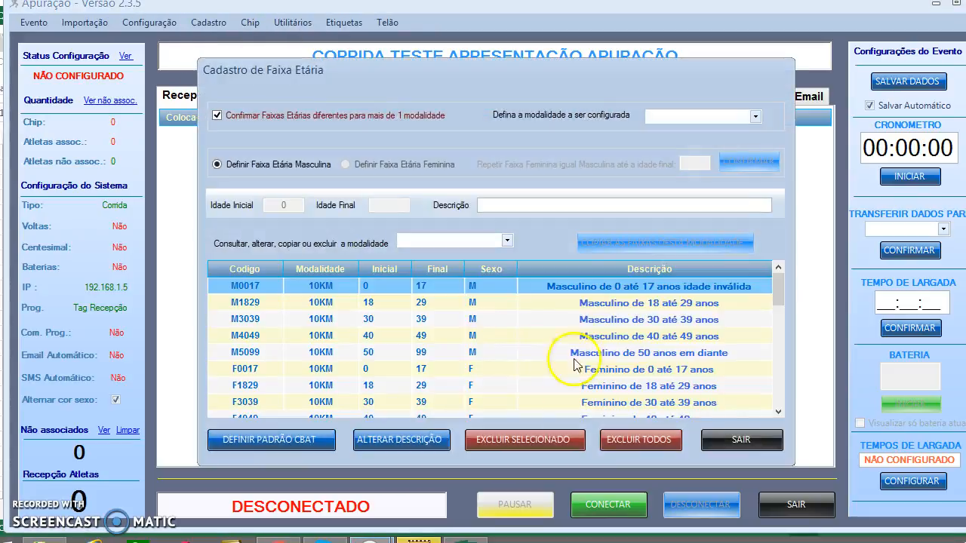
{"action": "left_click", "coordinate": [719, 437]}
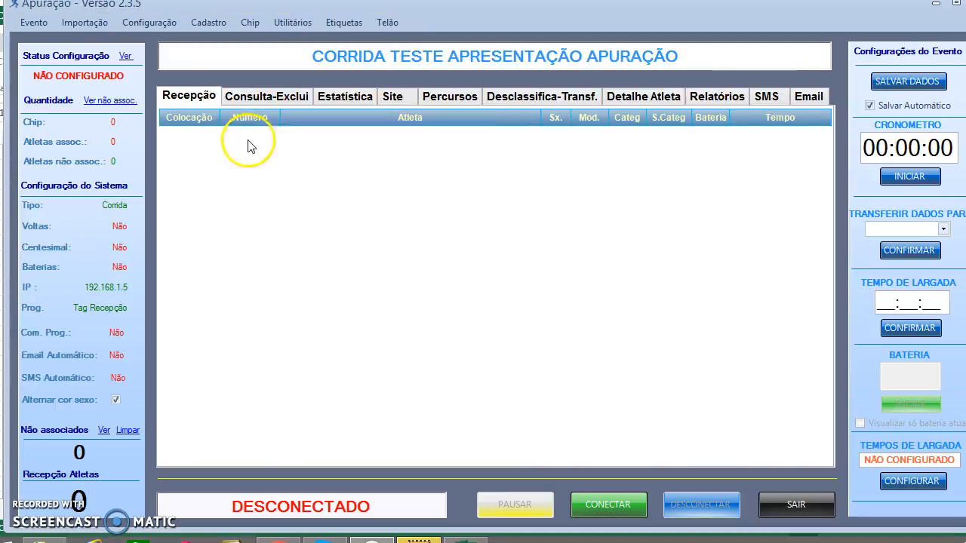
View the list of registered athletes and close it.
{"action": "left_click", "coordinate": [217, 24]}
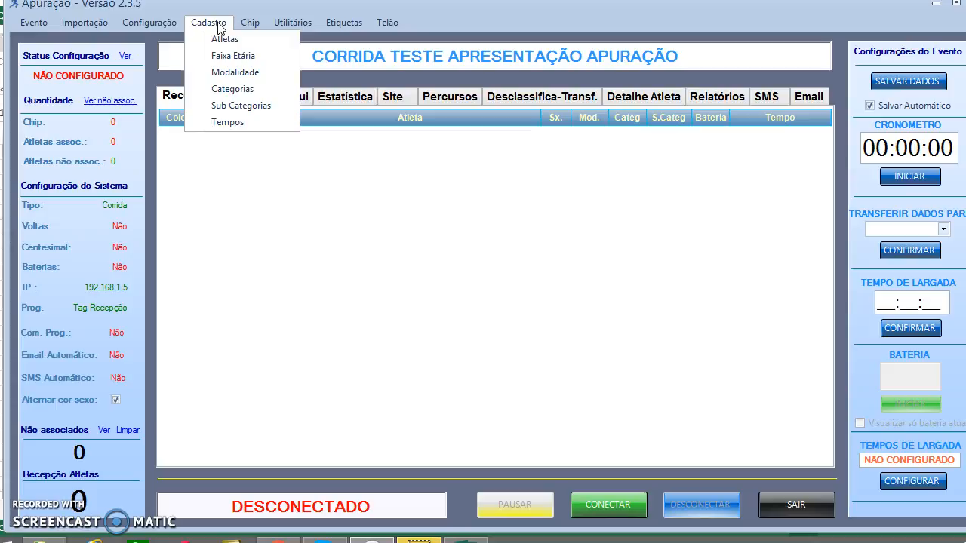
{"action": "left_click", "coordinate": [221, 39]}
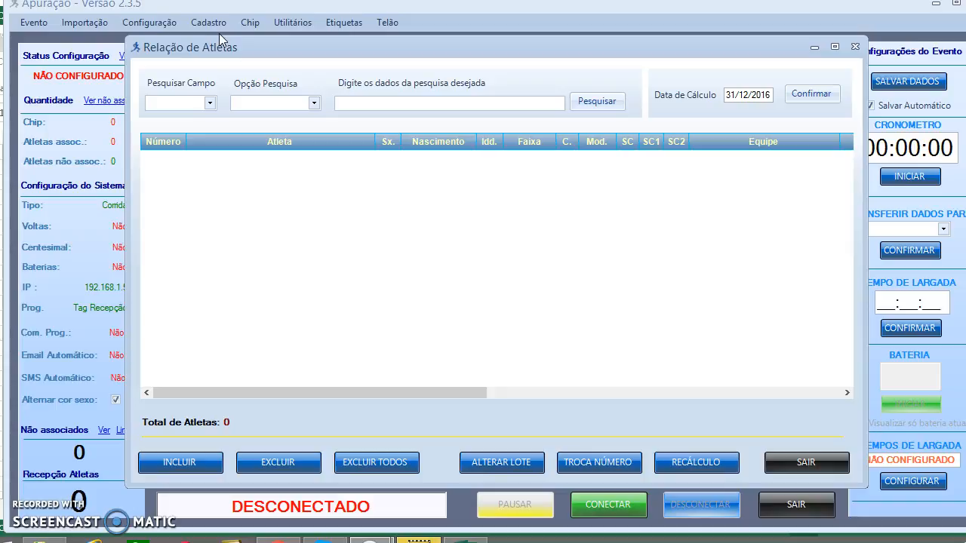
{"action": "left_click", "coordinate": [811, 460]}
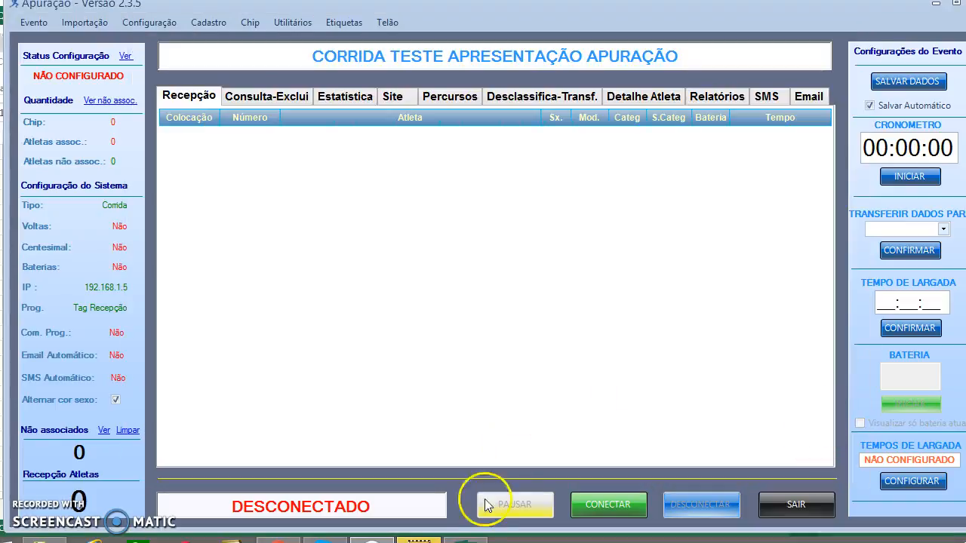
Switch to the athlete spreadsheet in Excel and examine its header row from Numero to Categoria.
{"action": "left_click", "coordinate": [464, 537]}
{"action": "left_click", "coordinate": [479, 276]}
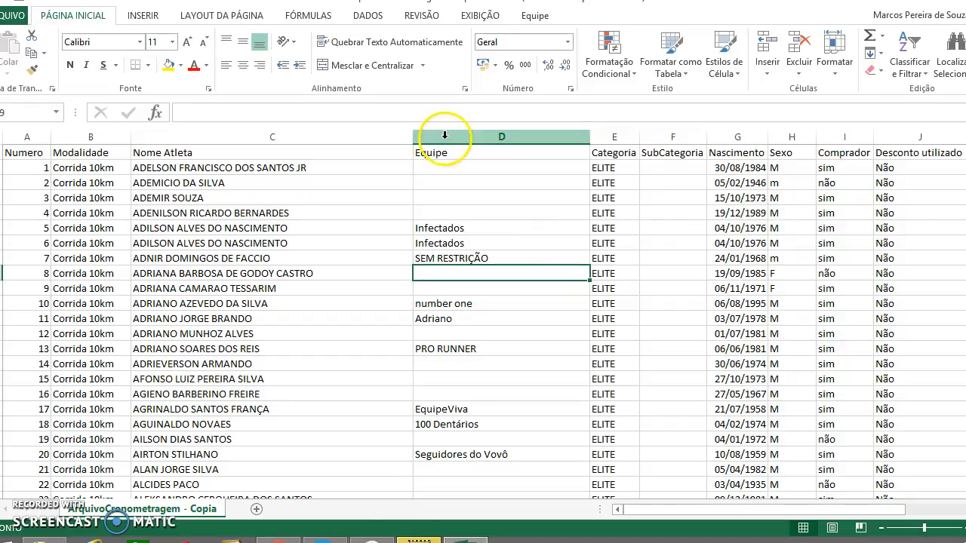
{"action": "left_click", "coordinate": [200, 197]}
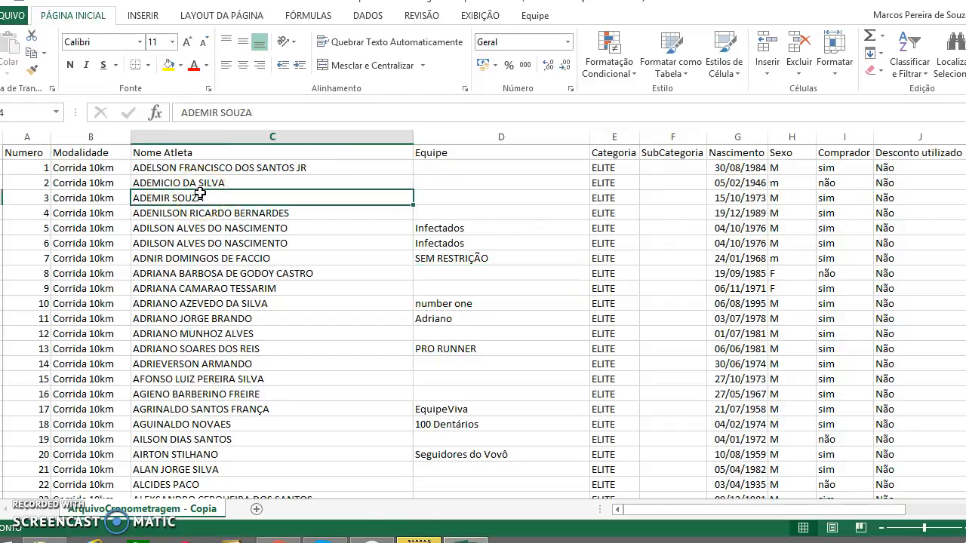
{"action": "key", "text": "Up"}
{"action": "key", "text": "Up"}
{"action": "key", "text": "Up"}
{"action": "key", "text": "Left"}
{"action": "key", "text": "Left"}
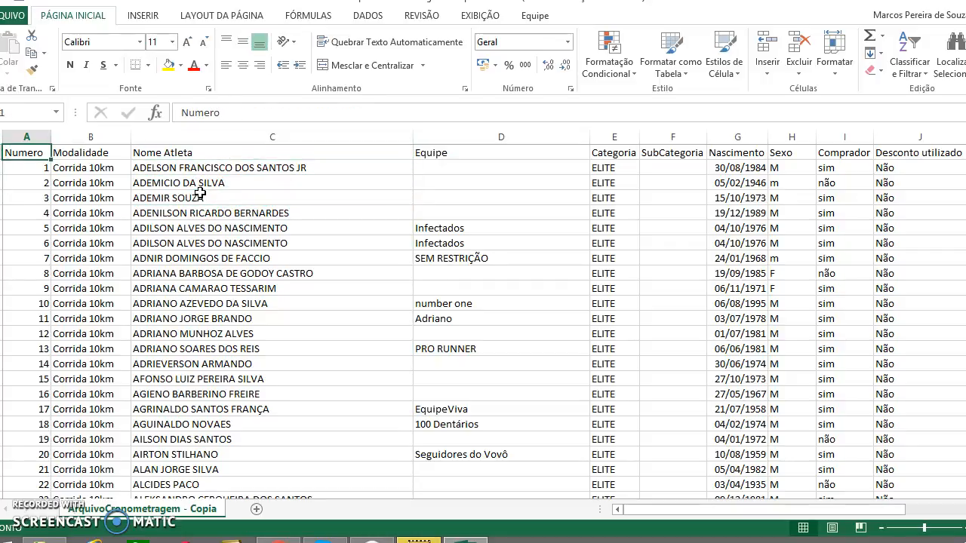
{"action": "key", "text": "Right"}
{"action": "key", "text": "Right"}
{"action": "key", "text": "Right"}
{"action": "key", "text": "Right"}
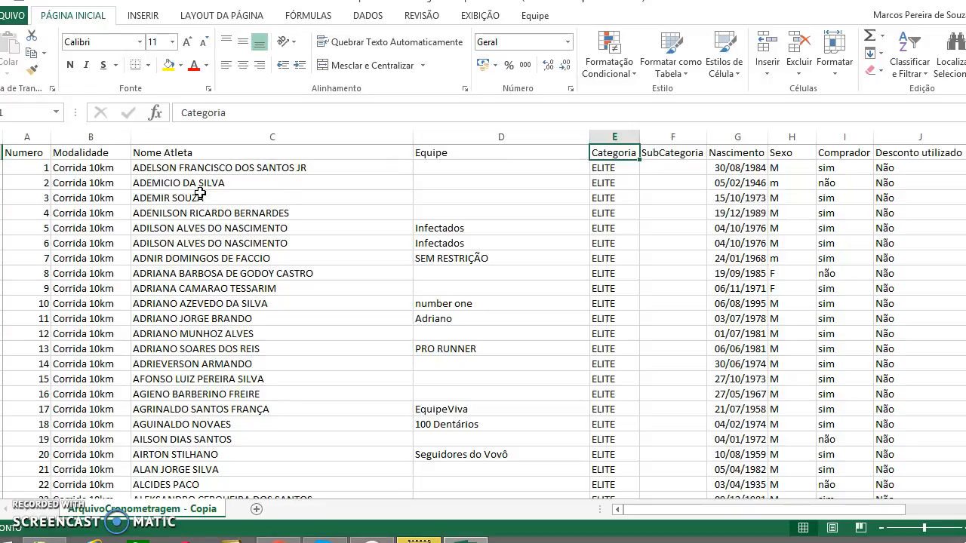
Examine the athletes' birth dates down the Nascimento column of the spreadsheet.
{"action": "key", "text": "Down"}
{"action": "key", "text": "Right"}
{"action": "key", "text": "Right"}
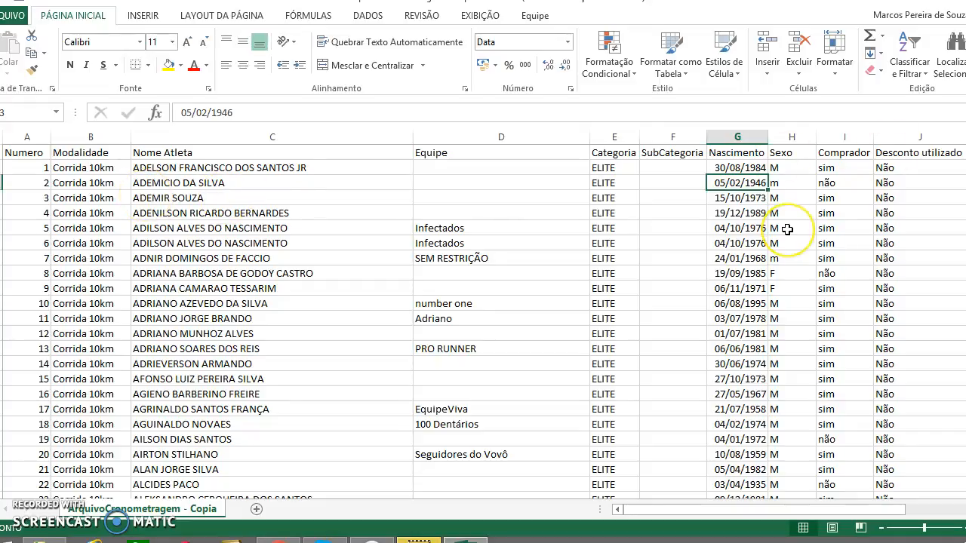
{"action": "key", "text": "Down"}
{"action": "key", "text": "Down"}
{"action": "key", "text": "Down"}
{"action": "key", "text": "Down"}
{"action": "key", "text": "Down"}
{"action": "key", "text": "Down"}
{"action": "key", "text": "Down"}
{"action": "key", "text": "Down"}
{"action": "key", "text": "Down"}
{"action": "key", "text": "Down"}
{"action": "key", "text": "Down"}
{"action": "key", "text": "Down"}
{"action": "key", "text": "Down"}
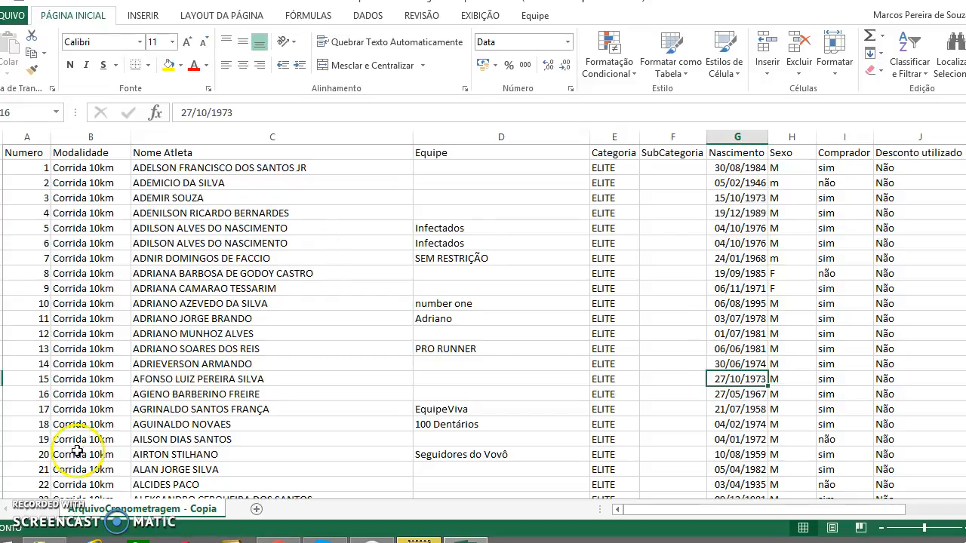
Examine the Numero, Modalidade, Nome Atleta and Equipe headers as the columns for the athlete import.
{"action": "left_click", "coordinate": [308, 273]}
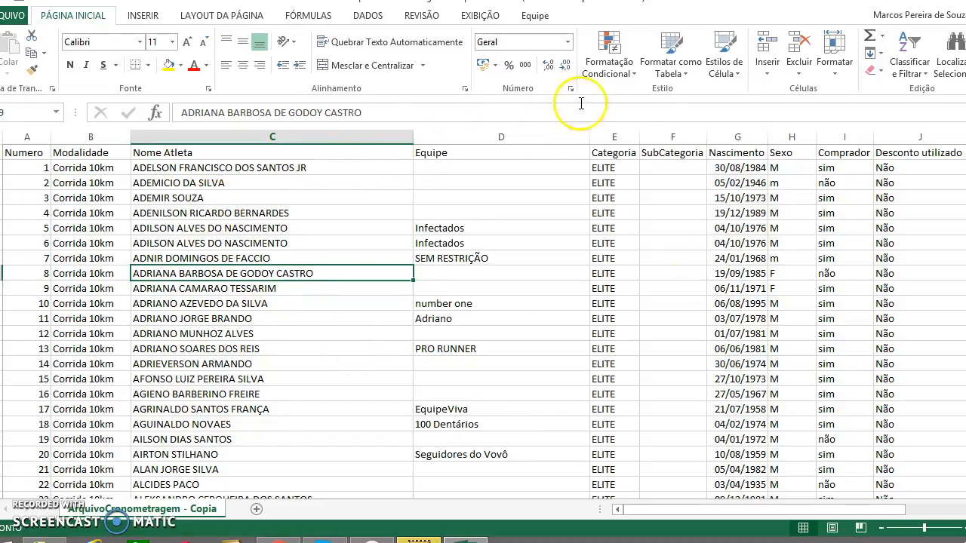
{"action": "left_click", "coordinate": [35, 155]}
{"action": "left_click", "coordinate": [95, 154]}
{"action": "left_click", "coordinate": [163, 154]}
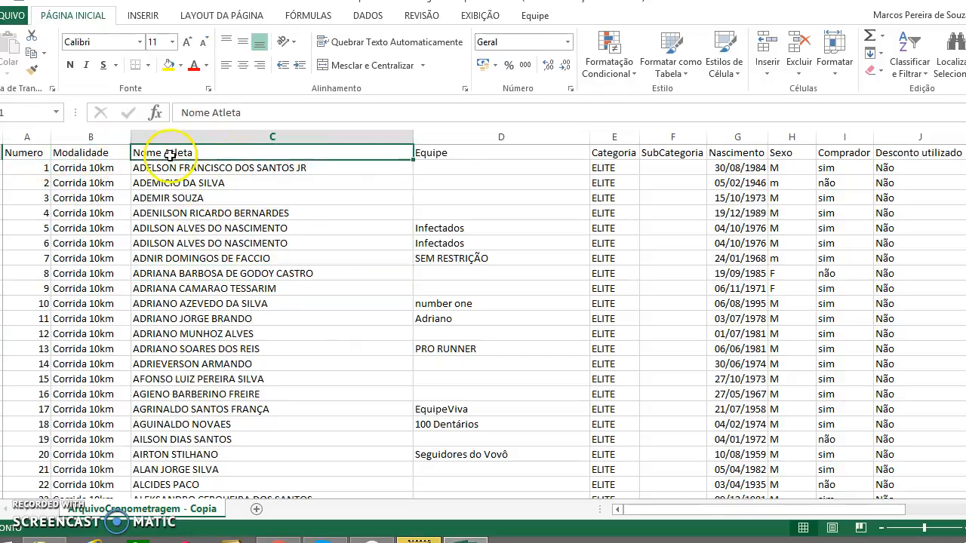
{"action": "left_click", "coordinate": [453, 151]}
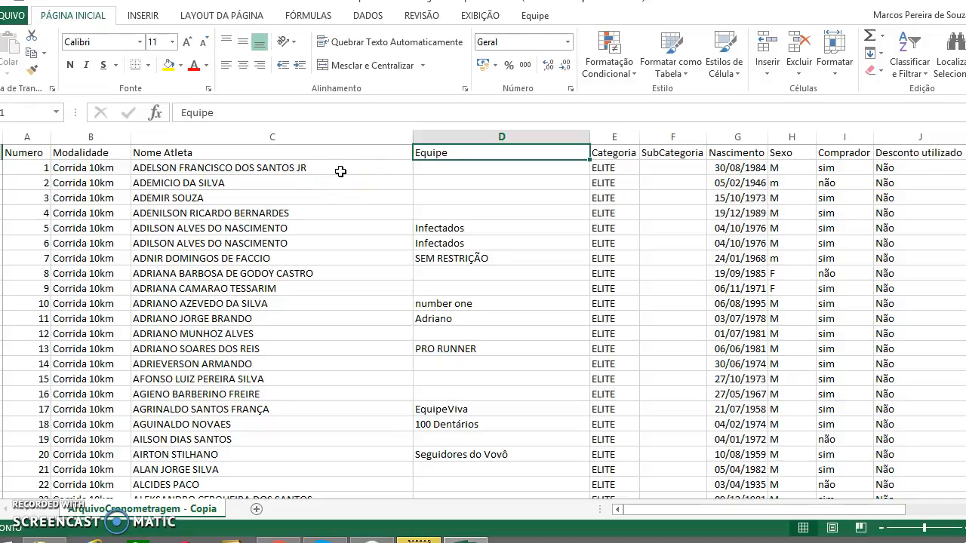
{"action": "left_click", "coordinate": [25, 154]}
{"action": "left_click", "coordinate": [65, 152]}
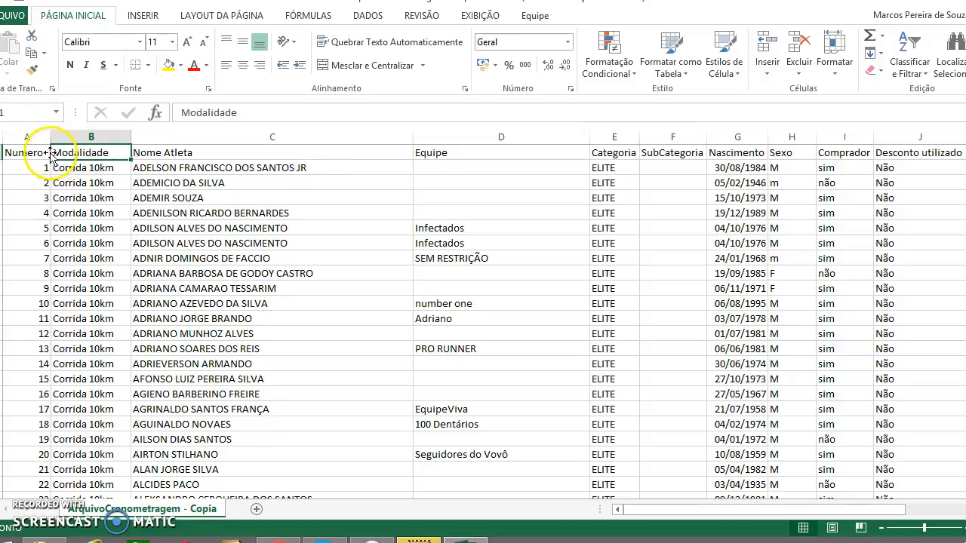
{"action": "left_click", "coordinate": [187, 154]}
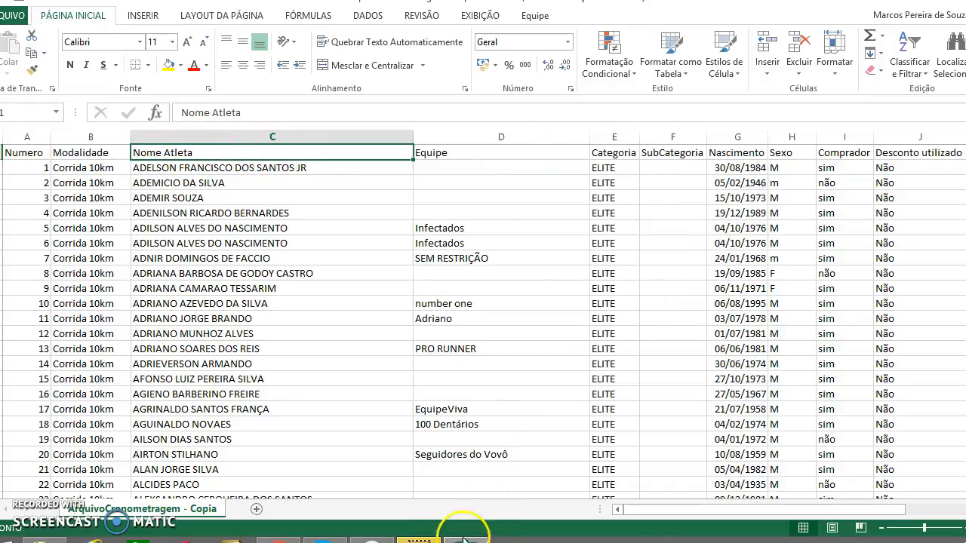
Switch back to Apuração and open the athlete registration import window.
{"action": "left_click", "coordinate": [373, 539]}
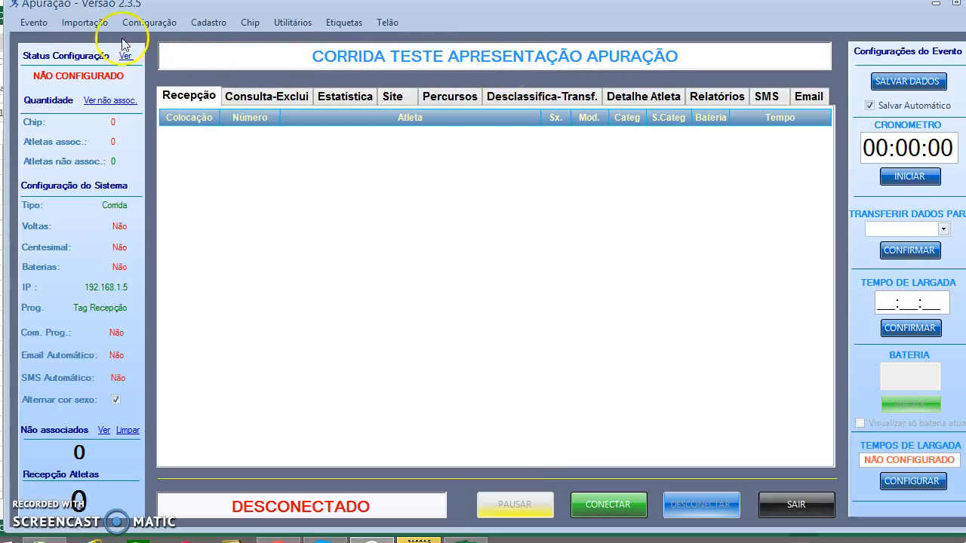
{"action": "left_click", "coordinate": [92, 29]}
{"action": "left_click", "coordinate": [102, 56]}
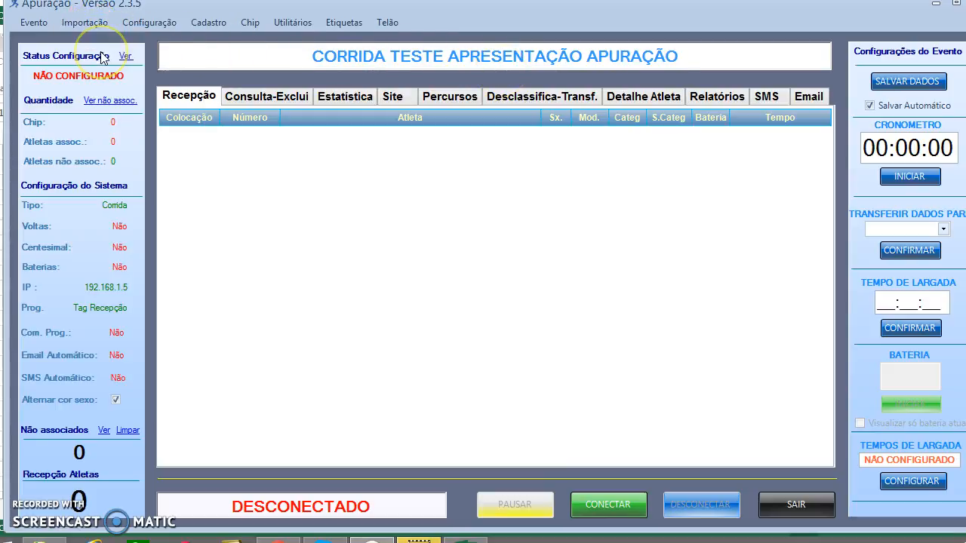
{"action": "left_click", "coordinate": [478, 155]}
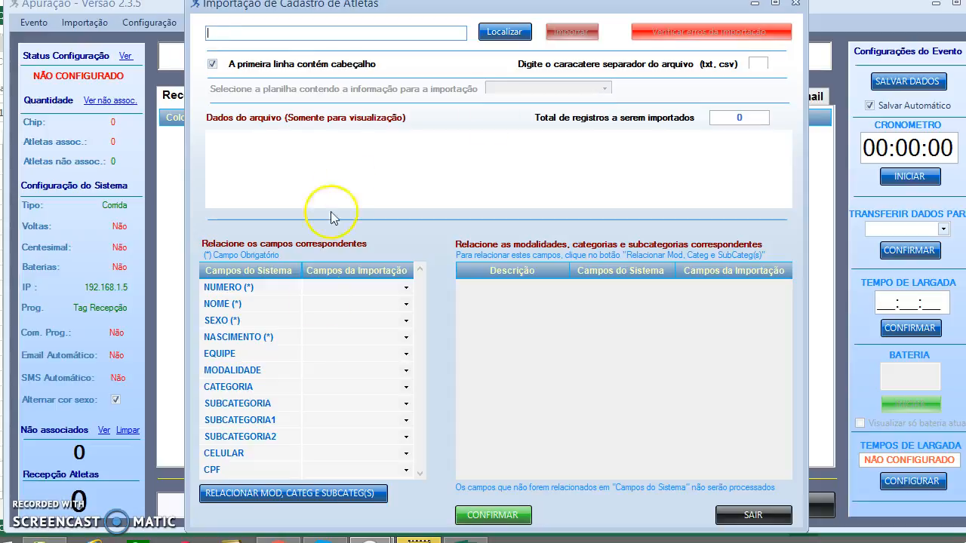
Check that the Excel spreadsheet's first row holds headers, and return to the athlete import window.
{"action": "left_click", "coordinate": [466, 540]}
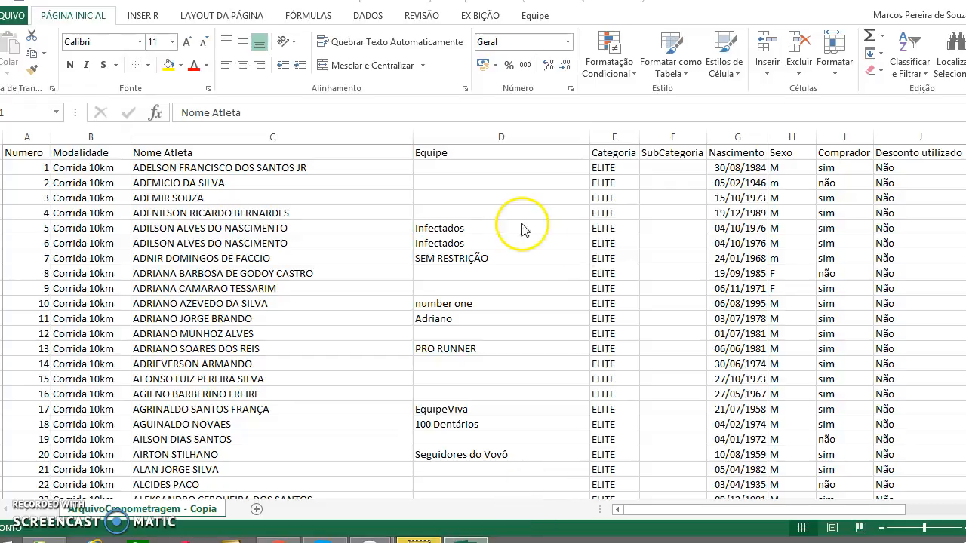
{"action": "left_click", "coordinate": [554, 230]}
{"action": "mouse_move", "coordinate": [466, 540]}
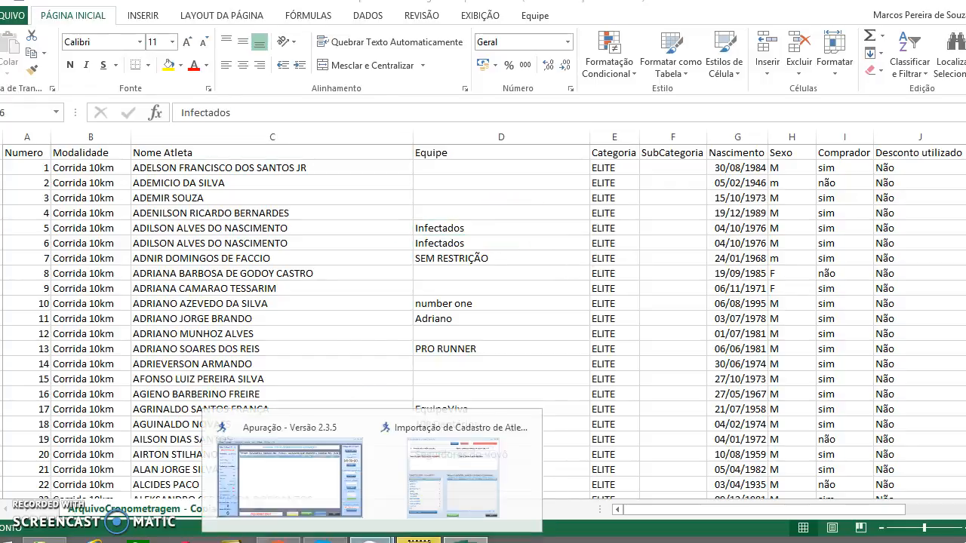
{"action": "left_click", "coordinate": [425, 485]}
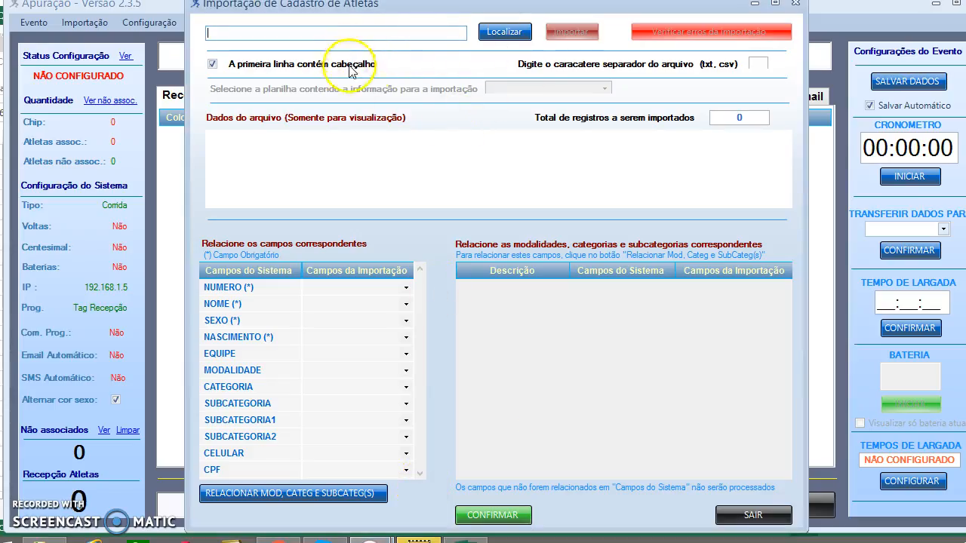
Set the file's separator character to ";" and choose ArquivoCronometragem.csv from the desktop as the import file.
{"action": "left_click", "coordinate": [758, 64]}
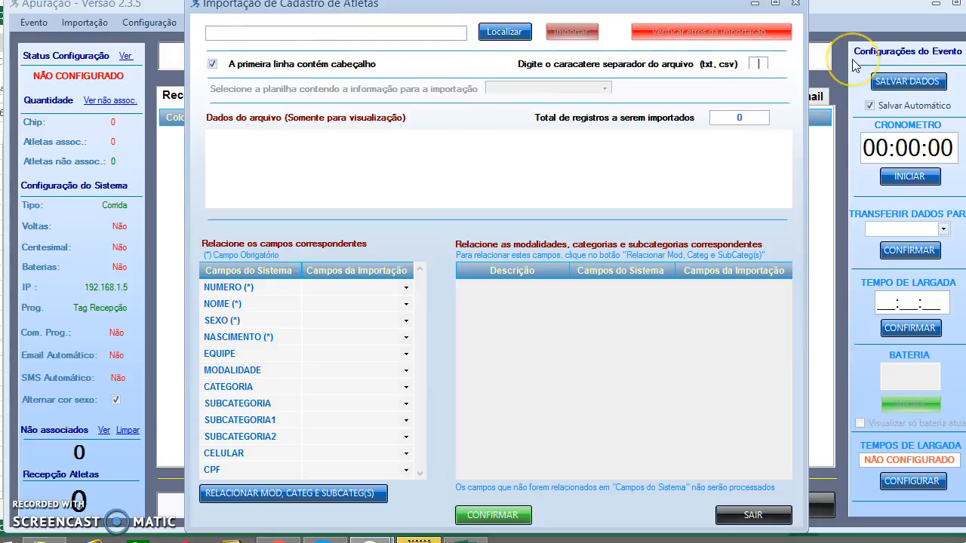
{"action": "type", "text": ";"}
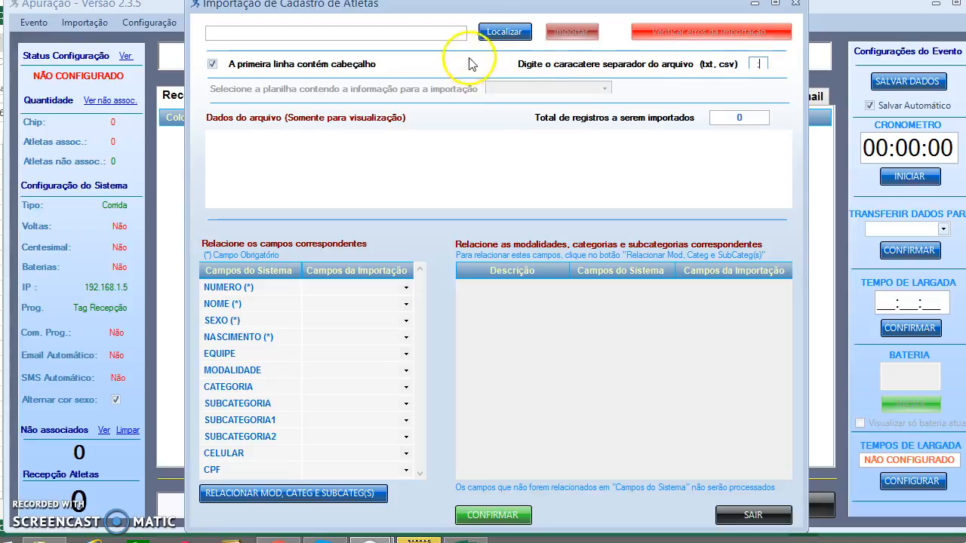
{"action": "left_click", "coordinate": [502, 32]}
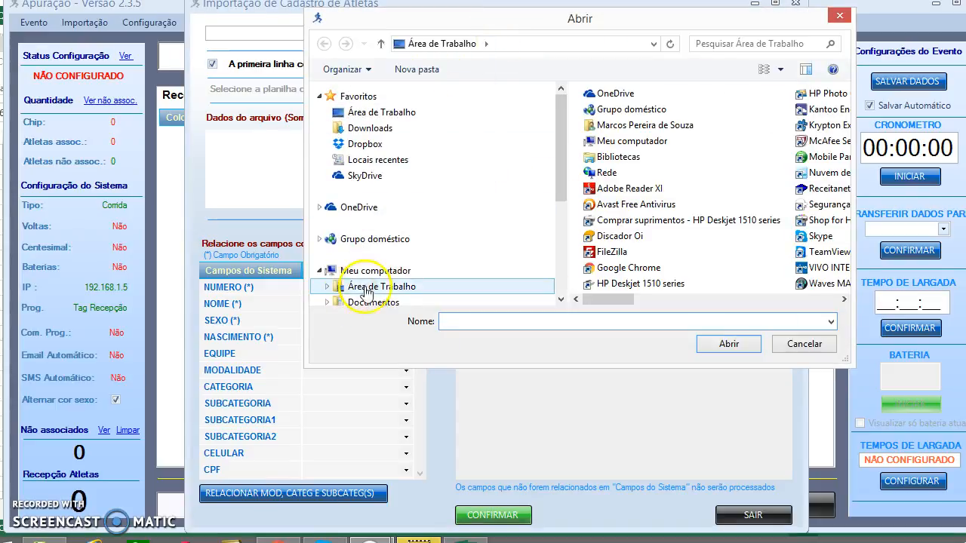
{"action": "left_click", "coordinate": [383, 115]}
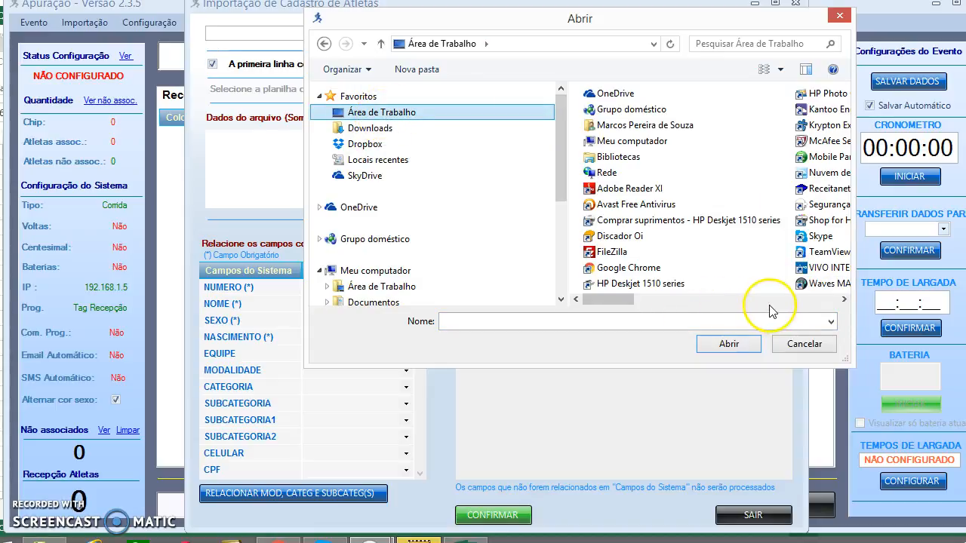
{"action": "scroll", "coordinate": [774, 302], "scroll_direction": "right", "scroll_amount": 3}
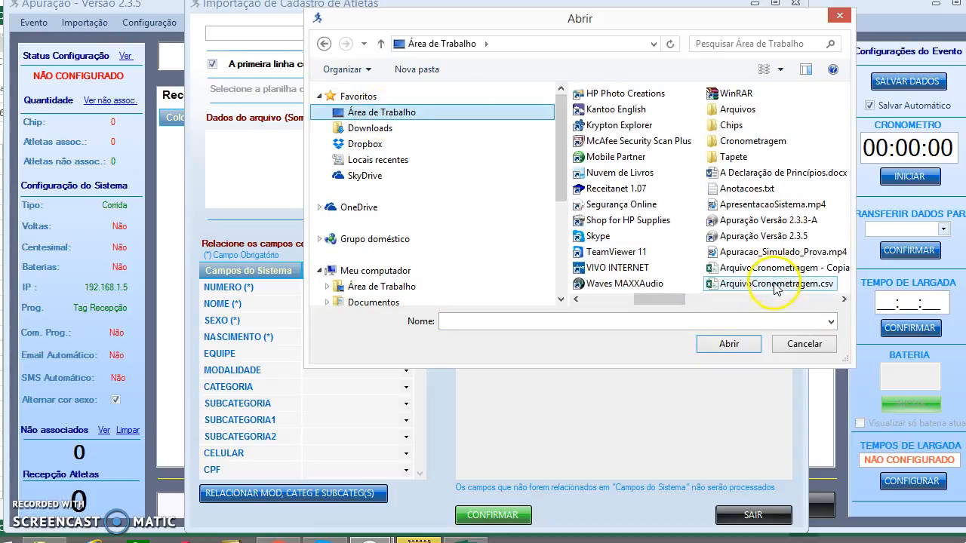
{"action": "left_click", "coordinate": [775, 283]}
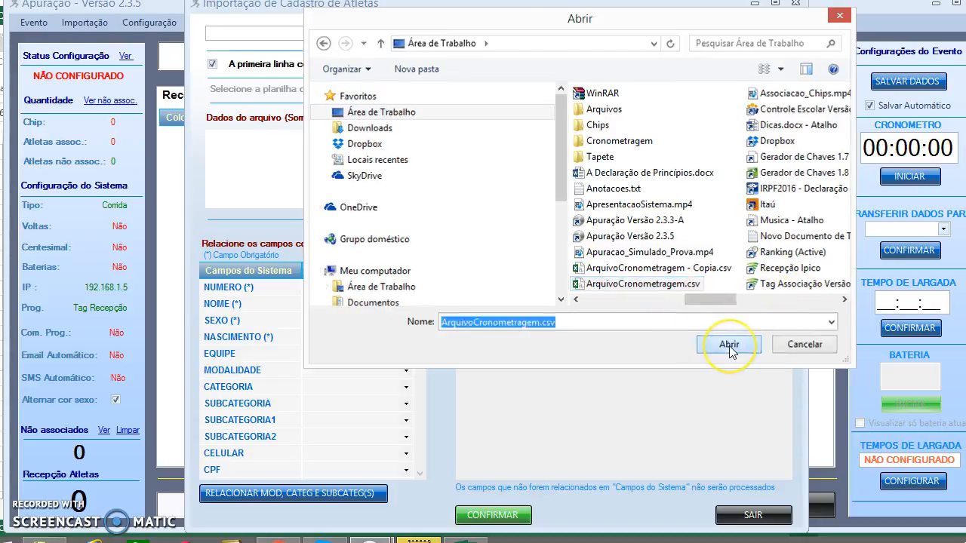
{"action": "left_click", "coordinate": [729, 345]}
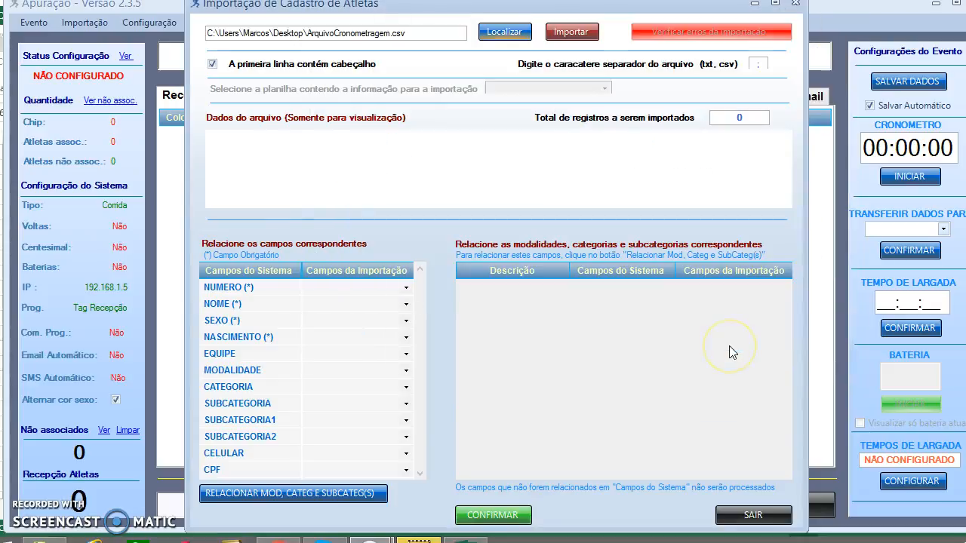
Load the records of the chosen CSV file into the import window and look over the data preview.
{"action": "left_click", "coordinate": [581, 36]}
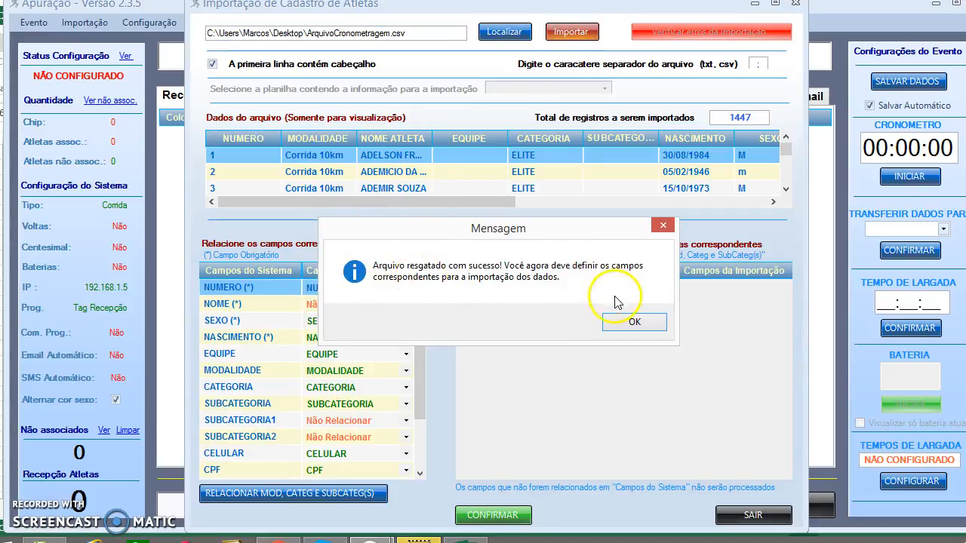
{"action": "left_click", "coordinate": [625, 325]}
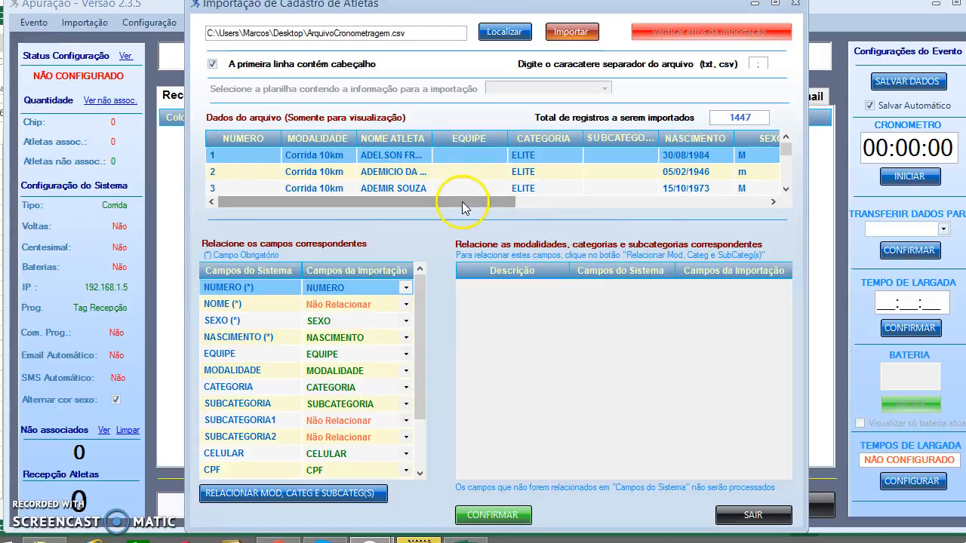
{"action": "left_click_drag", "start_coordinate": [467, 202], "coordinate": [378, 208]}
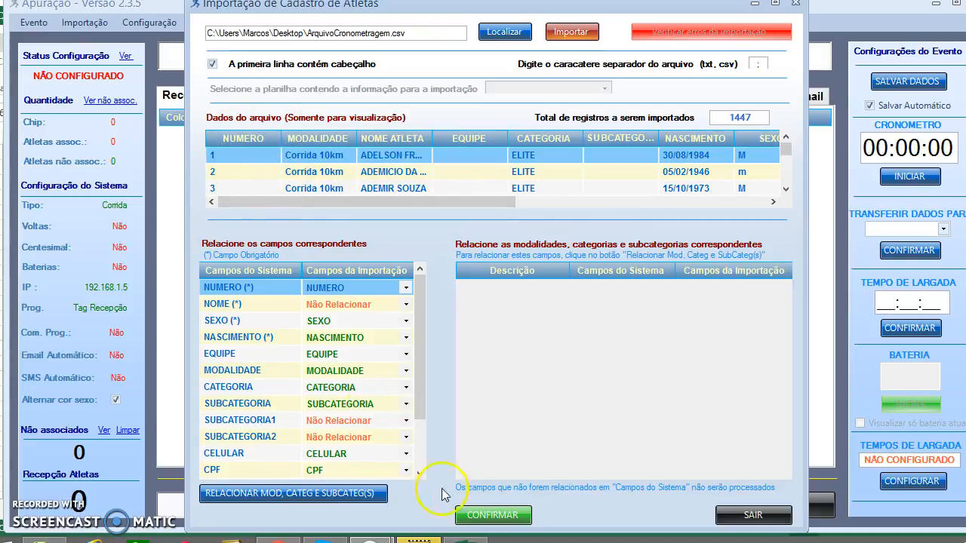
Compare the Excel spreadsheet's athlete columns with the data preview in Apuração's athlete import window.
{"action": "left_click", "coordinate": [462, 538]}
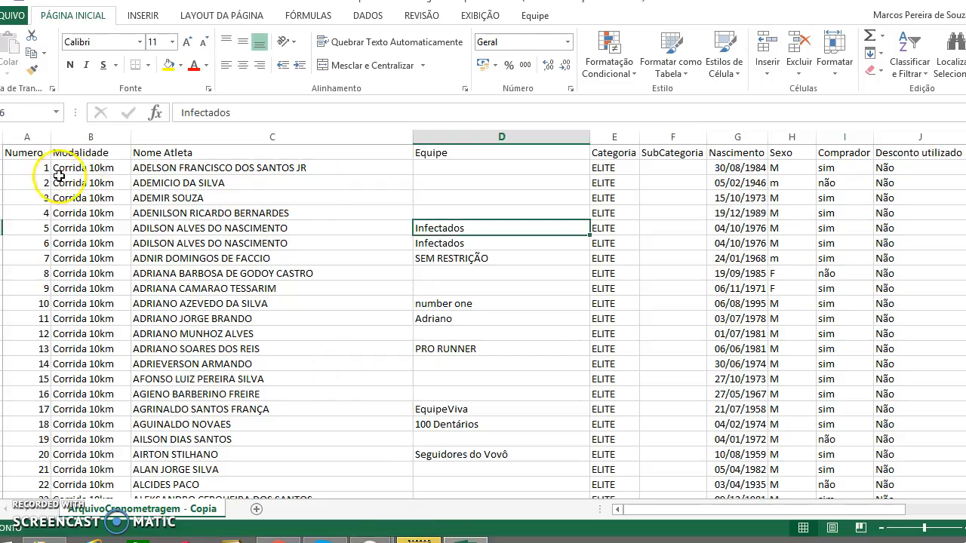
{"action": "left_click", "coordinate": [176, 170]}
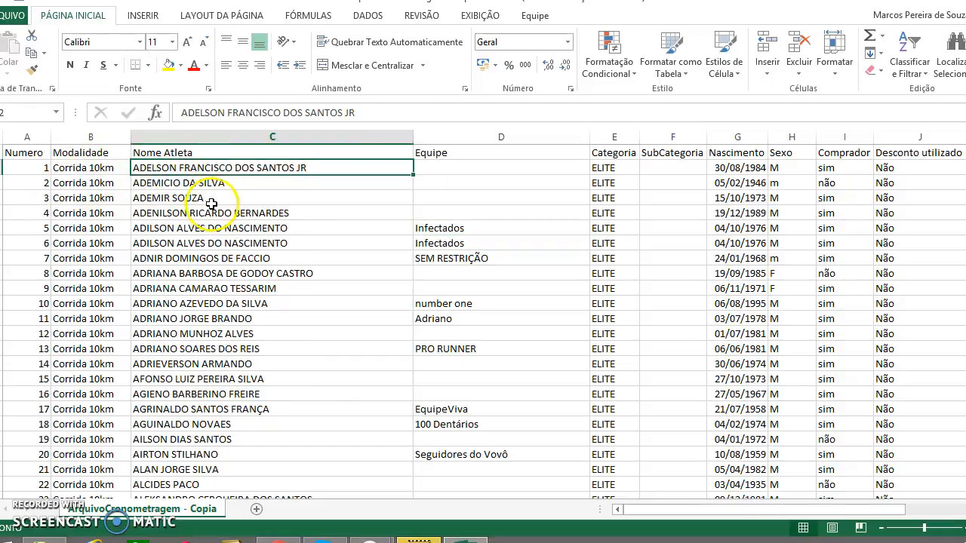
{"action": "left_click", "coordinate": [608, 166]}
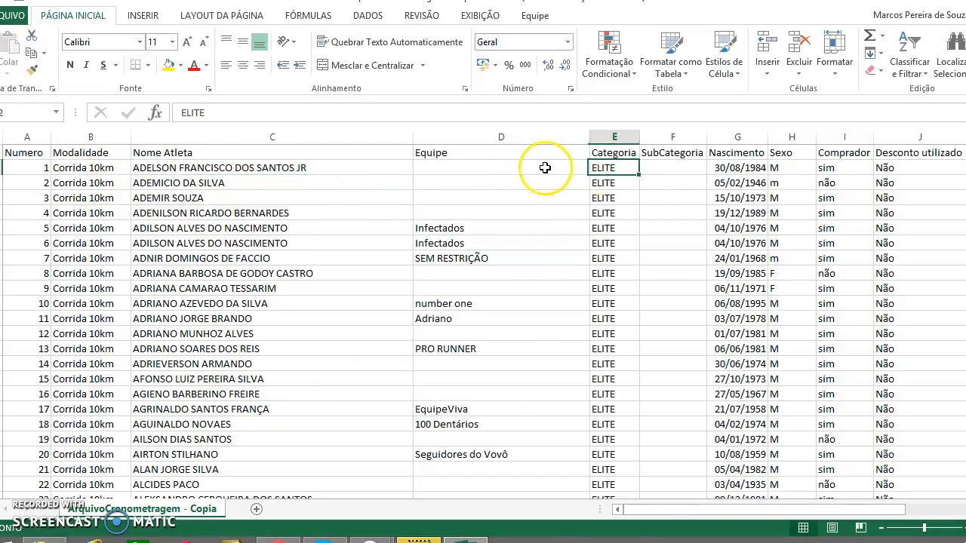
{"action": "left_click", "coordinate": [549, 167]}
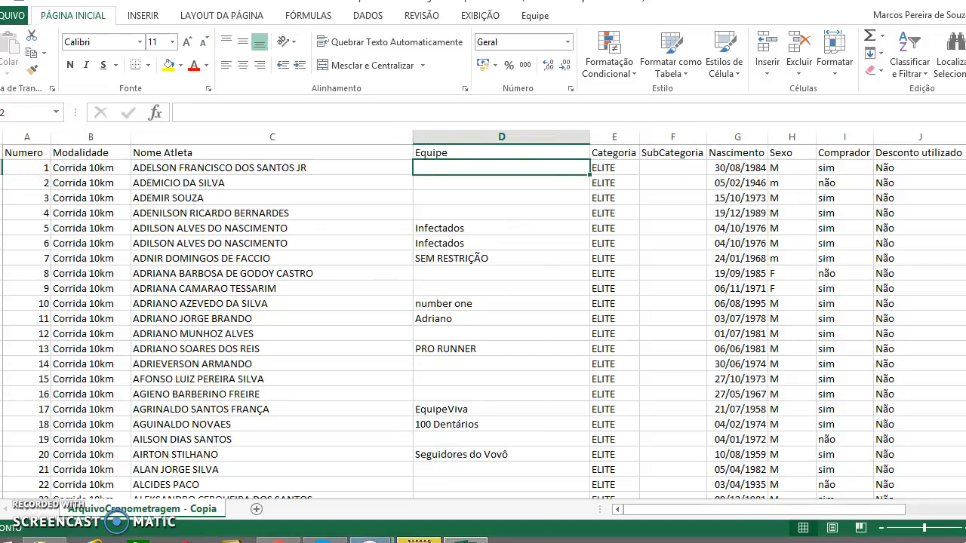
{"action": "mouse_move", "coordinate": [373, 537]}
{"action": "left_click", "coordinate": [483, 483]}
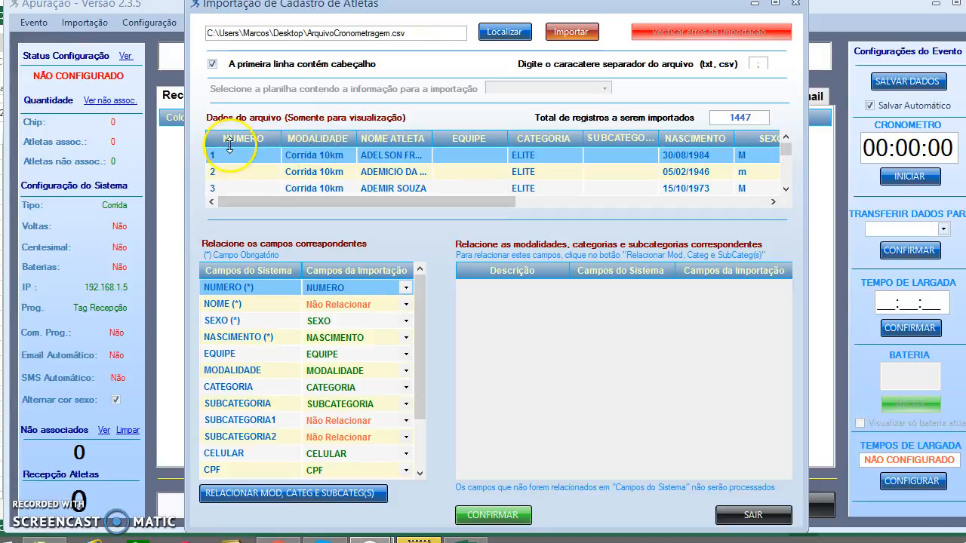
{"action": "left_click_drag", "start_coordinate": [416, 201], "coordinate": [329, 202]}
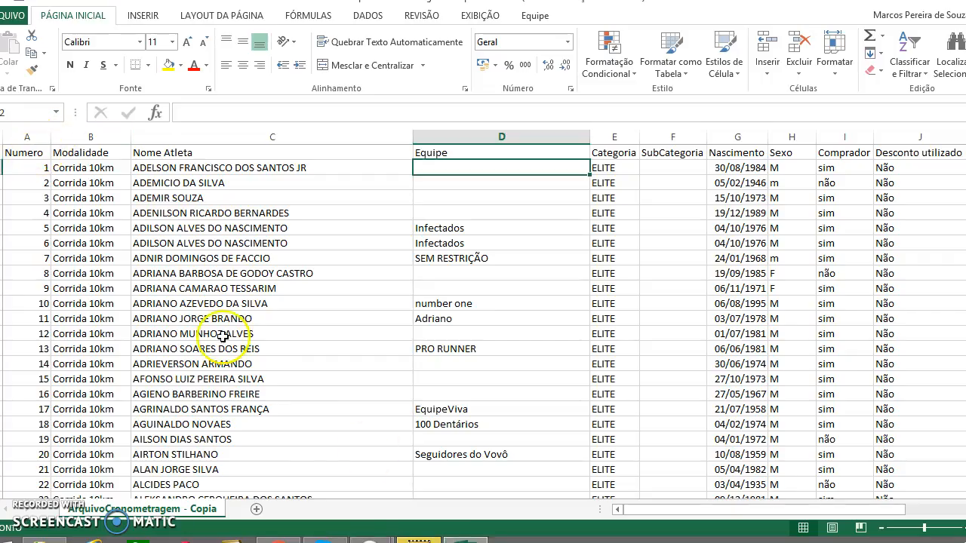
{"action": "left_click", "coordinate": [371, 538]}
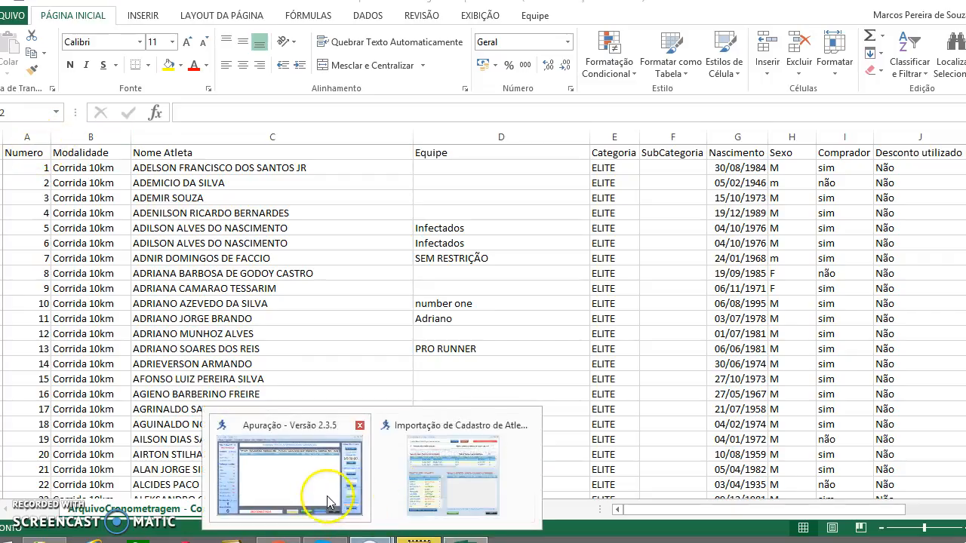
{"action": "left_click", "coordinate": [329, 501]}
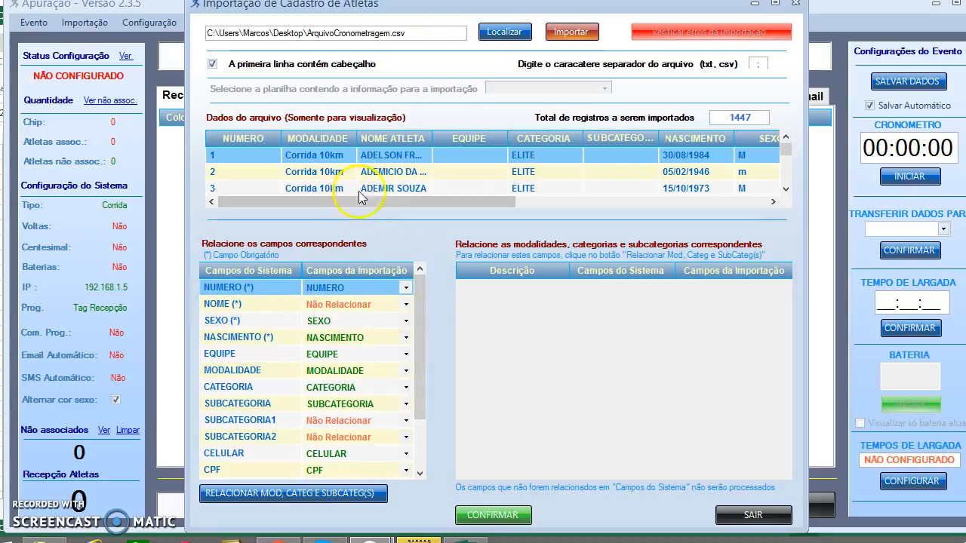
Try to confirm the import with the required NOME field left unrelated, and relate NOME to NOME ATLETA.
{"action": "left_click", "coordinate": [407, 306]}
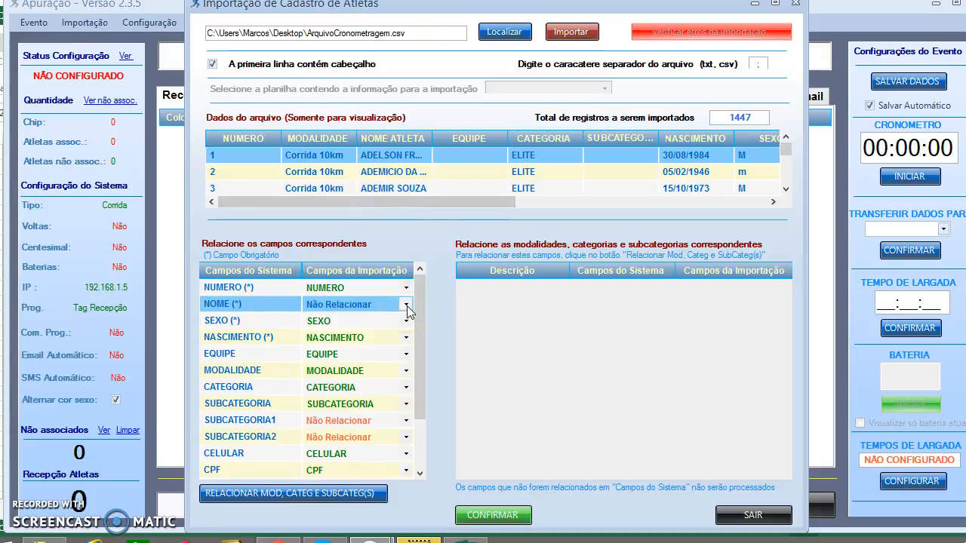
{"action": "left_click", "coordinate": [407, 306]}
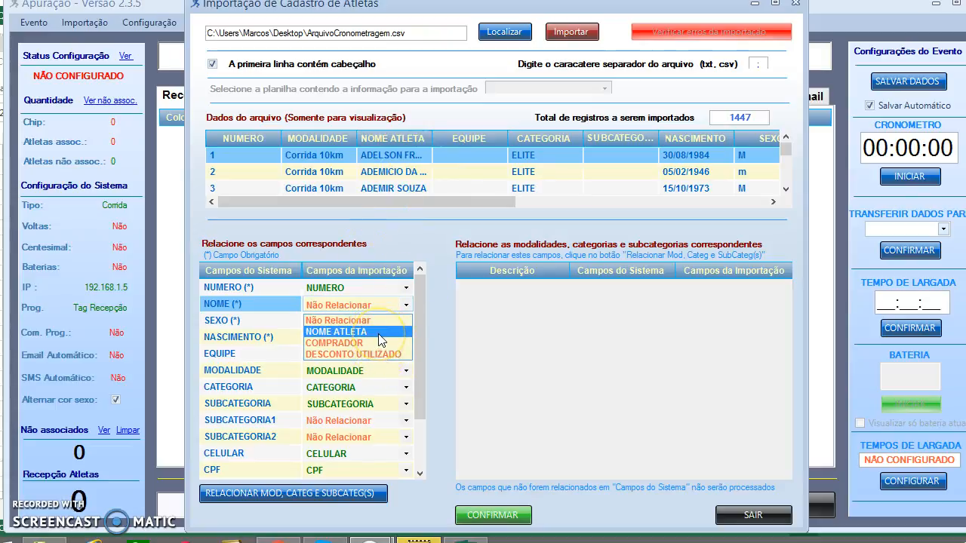
{"action": "left_click", "coordinate": [434, 327]}
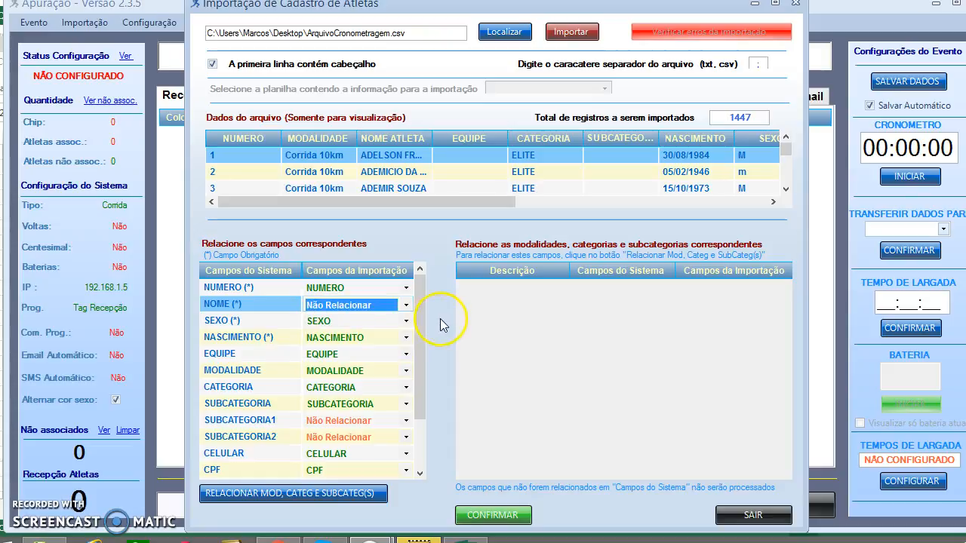
{"action": "left_click", "coordinate": [490, 515]}
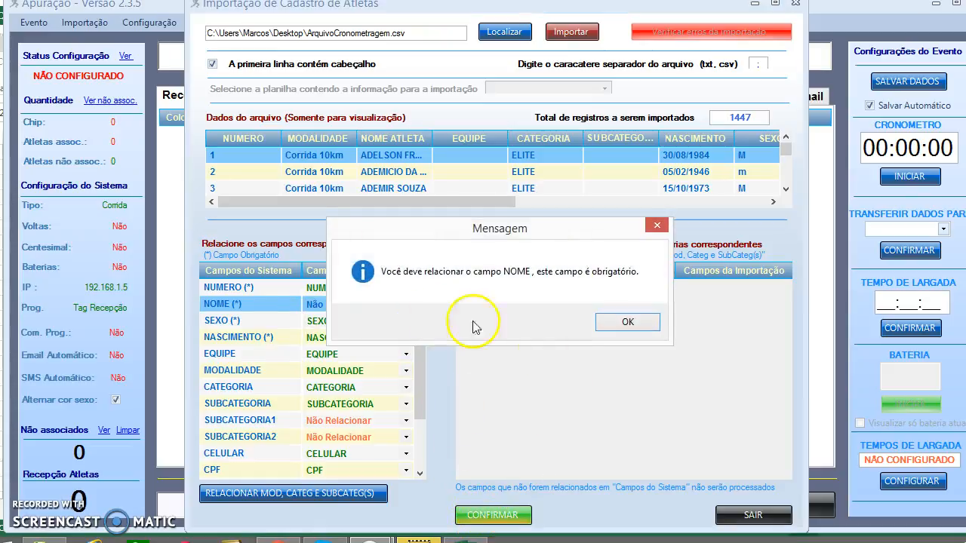
{"action": "left_click", "coordinate": [619, 323]}
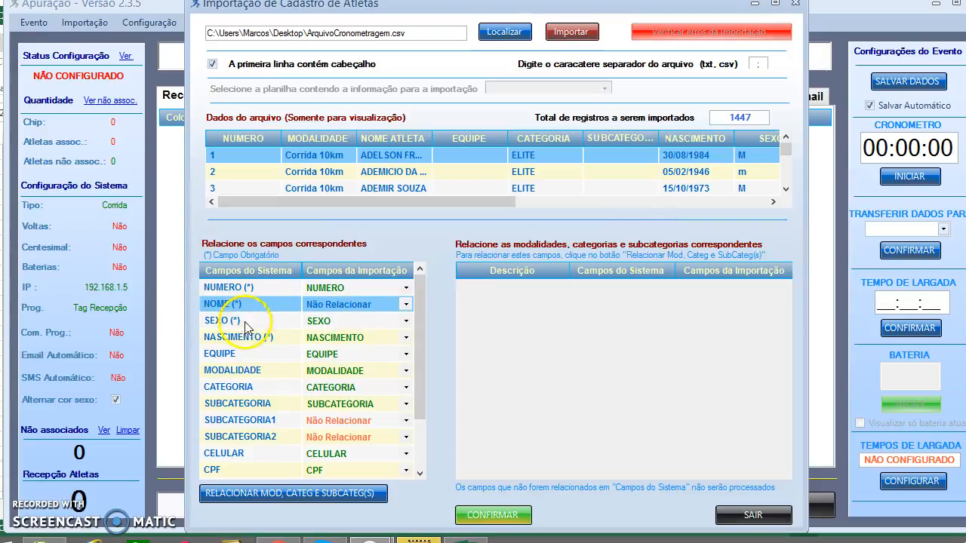
{"action": "left_click", "coordinate": [406, 305]}
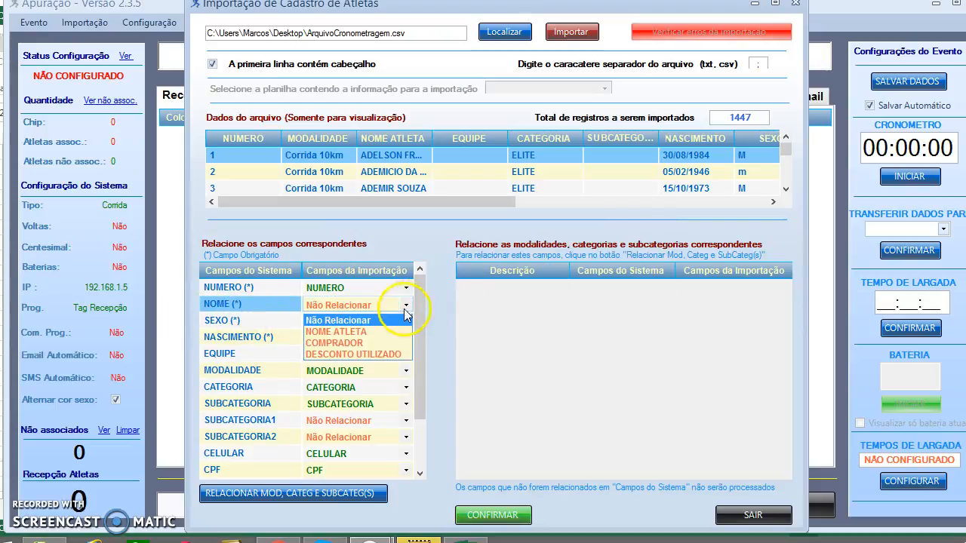
{"action": "left_click", "coordinate": [387, 333]}
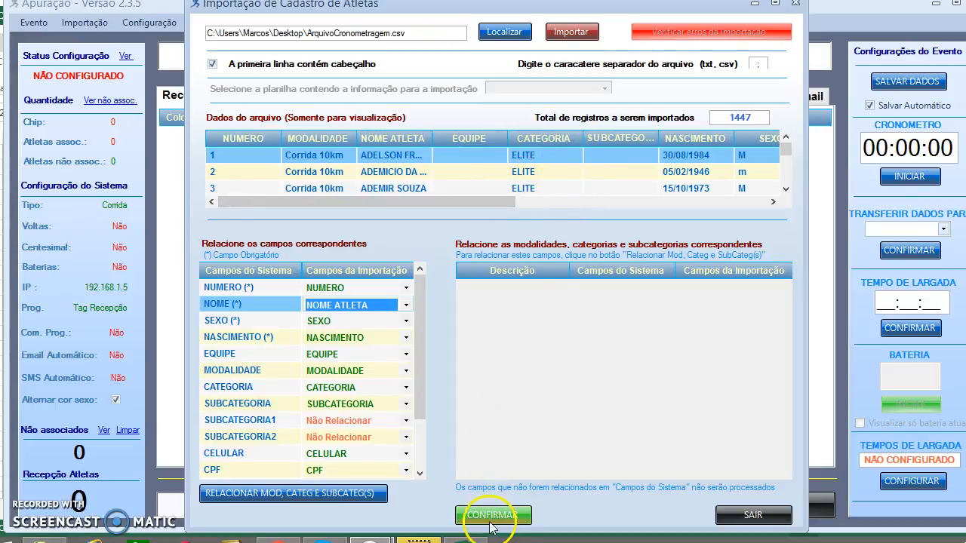
Examine the category values in the import preview and down the Excel spreadsheet's Categoria column, and return to the import window.
{"action": "left_click_drag", "start_coordinate": [786, 151], "coordinate": [787, 154]}
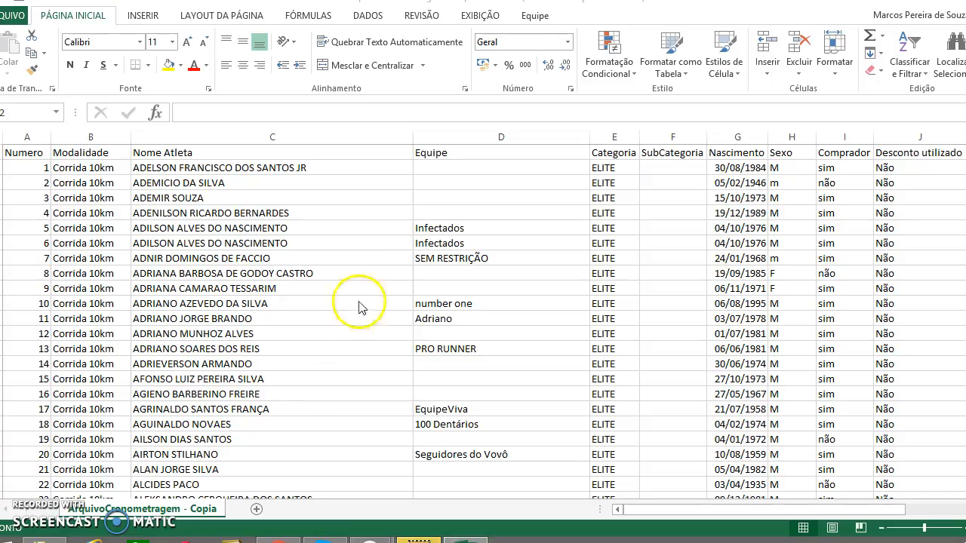
{"action": "left_click", "coordinate": [501, 167]}
{"action": "left_click", "coordinate": [657, 195]}
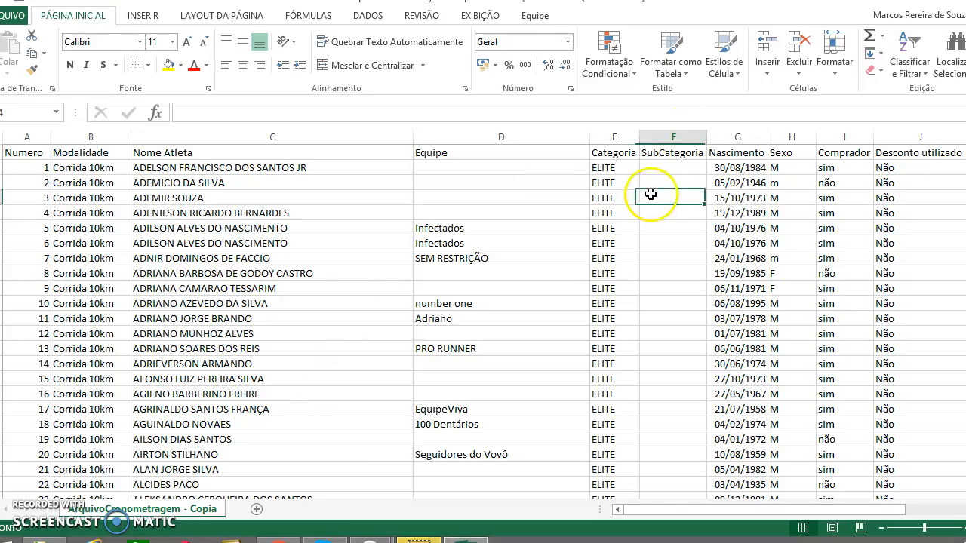
{"action": "left_click", "coordinate": [612, 183]}
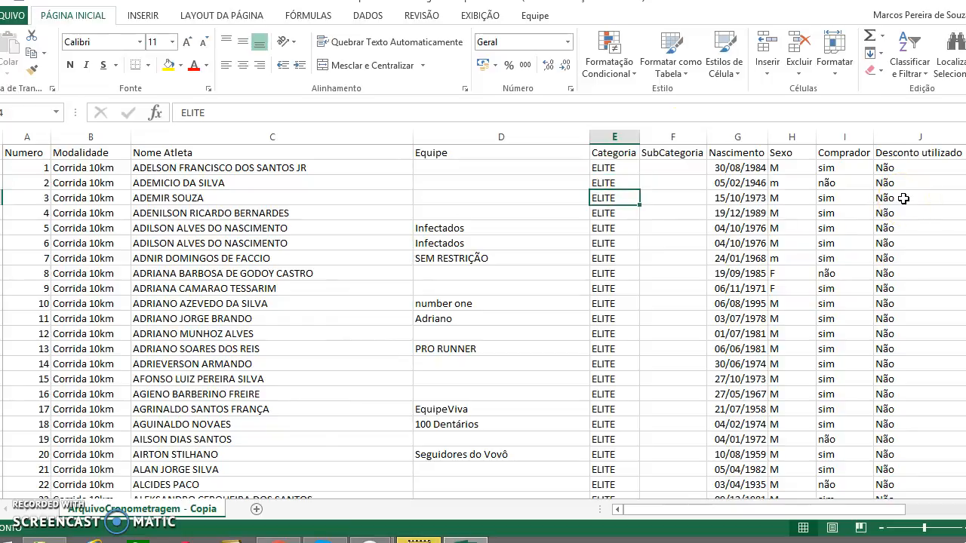
{"action": "key", "text": "Down"}
{"action": "key", "text": "Down"}
{"action": "key", "text": "Down"}
{"action": "key", "text": "Down"}
{"action": "key", "text": "Down"}
{"action": "key", "text": "Down"}
{"action": "key", "text": "Down"}
{"action": "key", "text": "Down"}
{"action": "key", "text": "Down"}
{"action": "key", "text": "Down"}
{"action": "key", "text": "Down"}
{"action": "key", "text": "Down"}
{"action": "key", "text": "Down"}
{"action": "key", "text": "Down"}
{"action": "key", "text": "Down"}
{"action": "key", "text": "Down"}
{"action": "key", "text": "Down"}
{"action": "key", "text": "Down"}
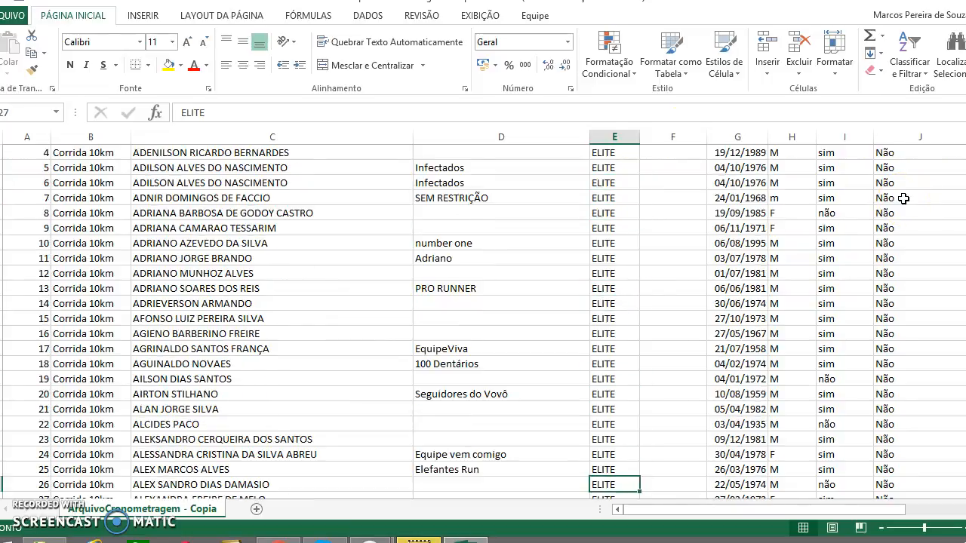
{"action": "key", "text": "Down"}
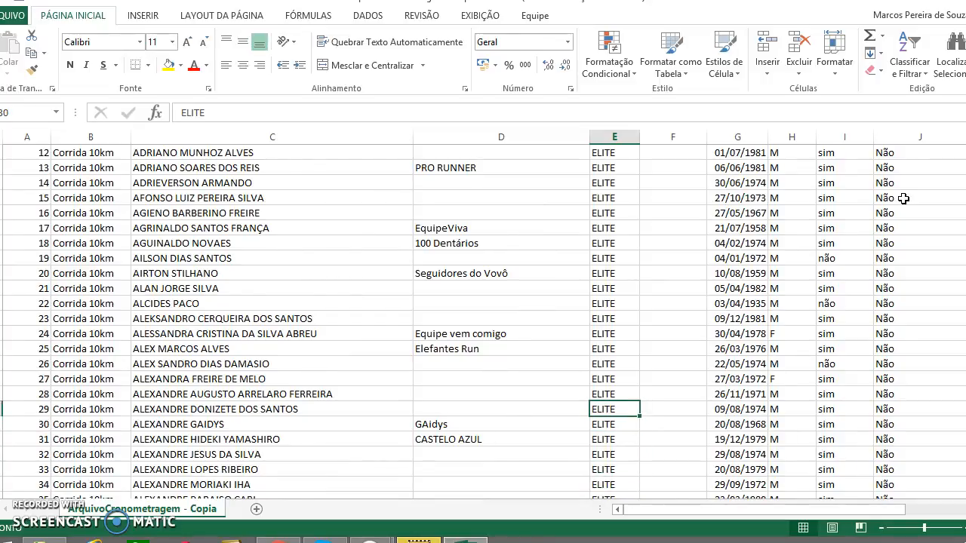
{"action": "key", "text": "Page_Up"}
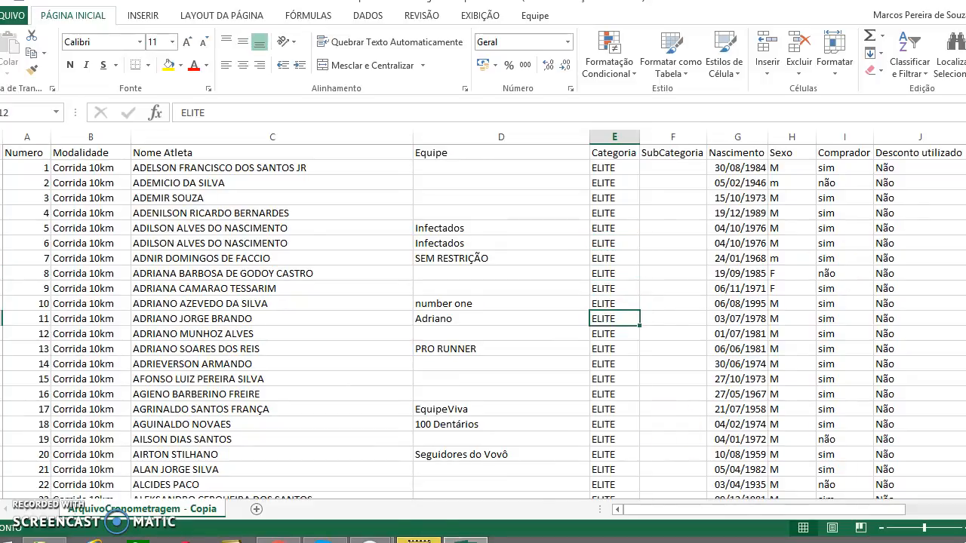
{"action": "mouse_move", "coordinate": [419, 538]}
{"action": "left_click", "coordinate": [425, 491]}
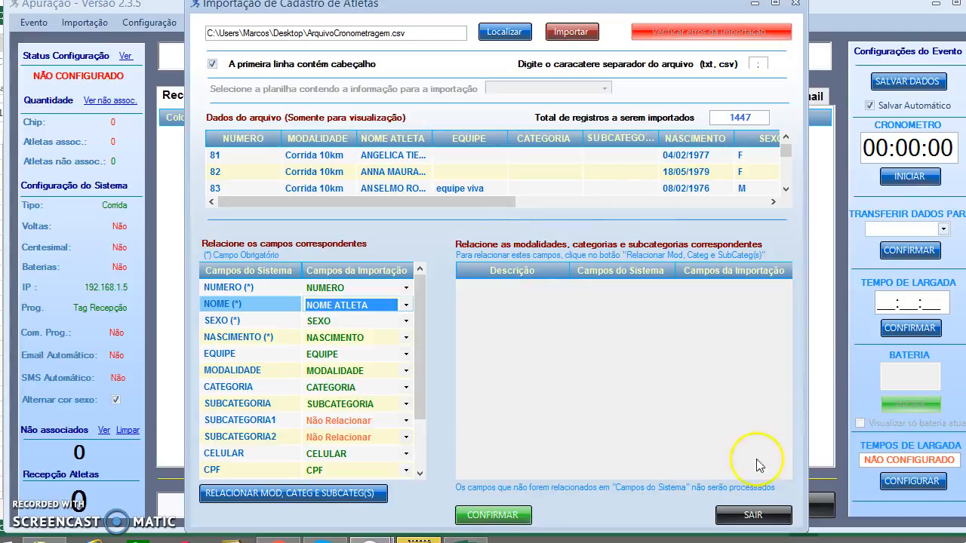
Leave the athlete import window and view the categories registered for the event.
{"action": "left_click", "coordinate": [754, 515]}
{"action": "left_click", "coordinate": [209, 22]}
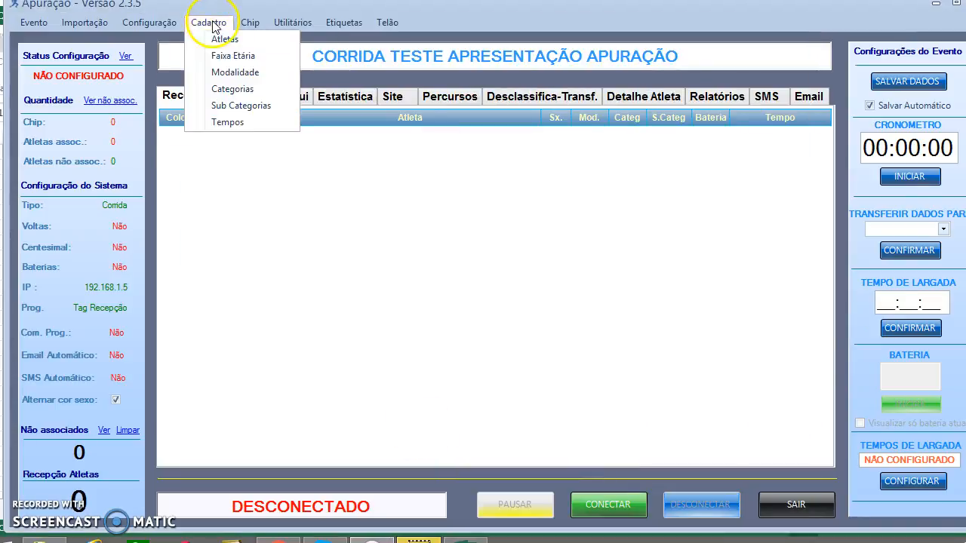
{"action": "left_click", "coordinate": [220, 88]}
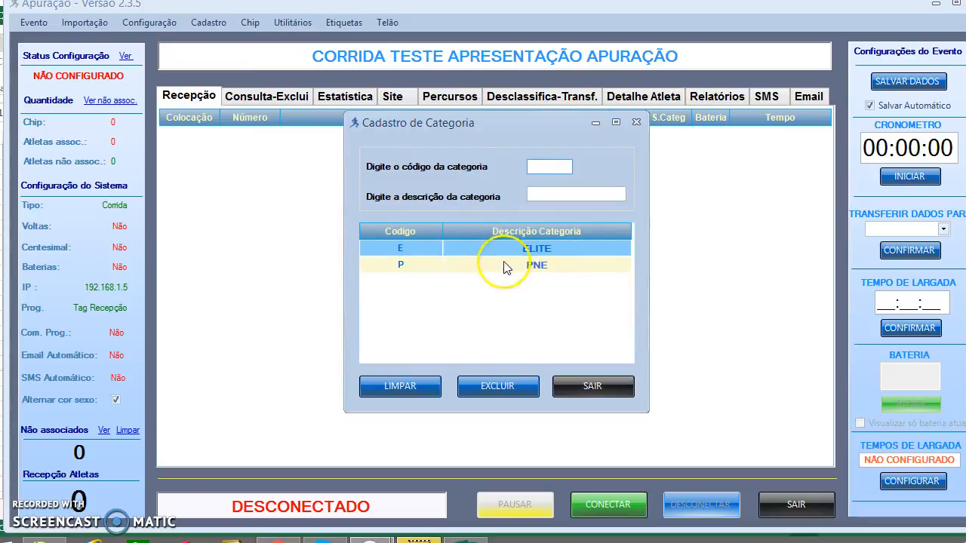
{"action": "left_click", "coordinate": [609, 386]}
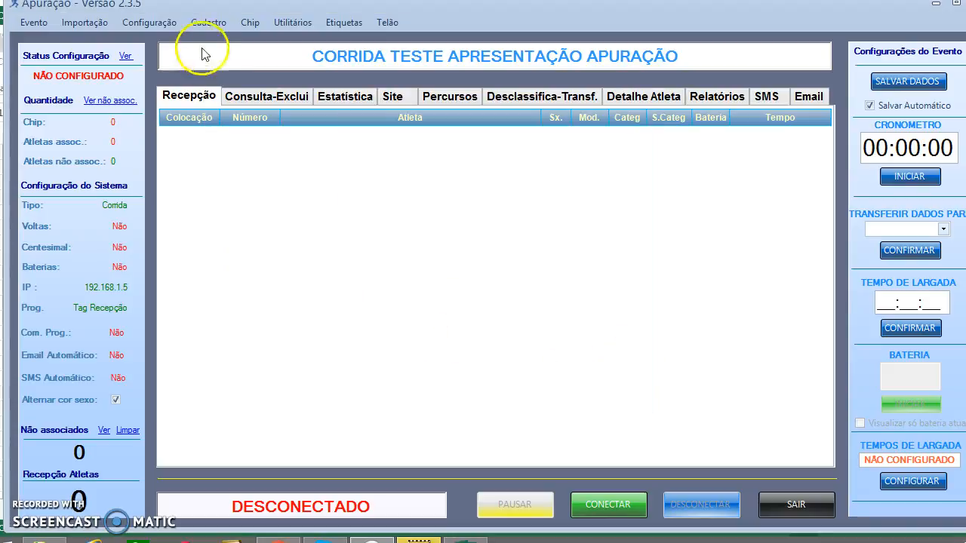
View the subcategories registered for the event and close their registration window.
{"action": "left_click", "coordinate": [209, 22]}
{"action": "left_click", "coordinate": [240, 106]}
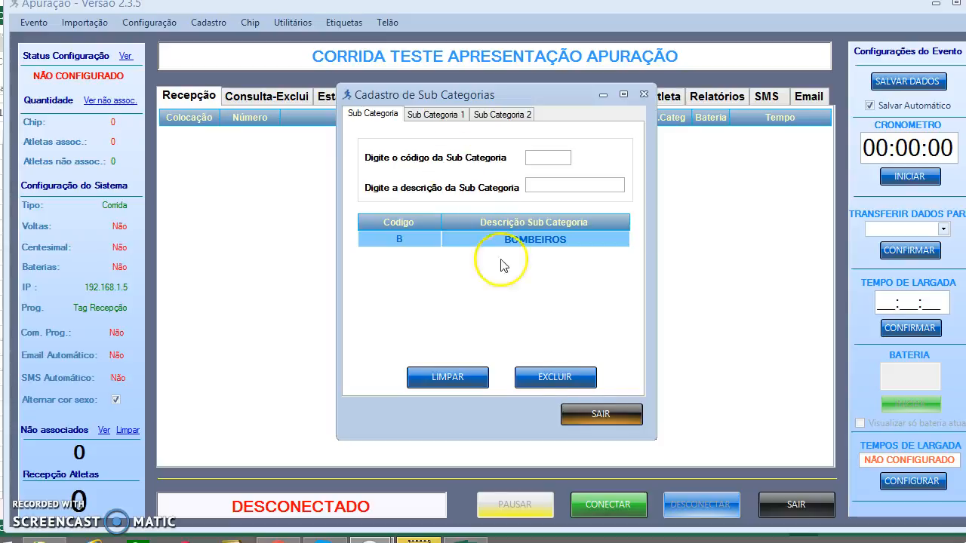
{"action": "left_click", "coordinate": [630, 414]}
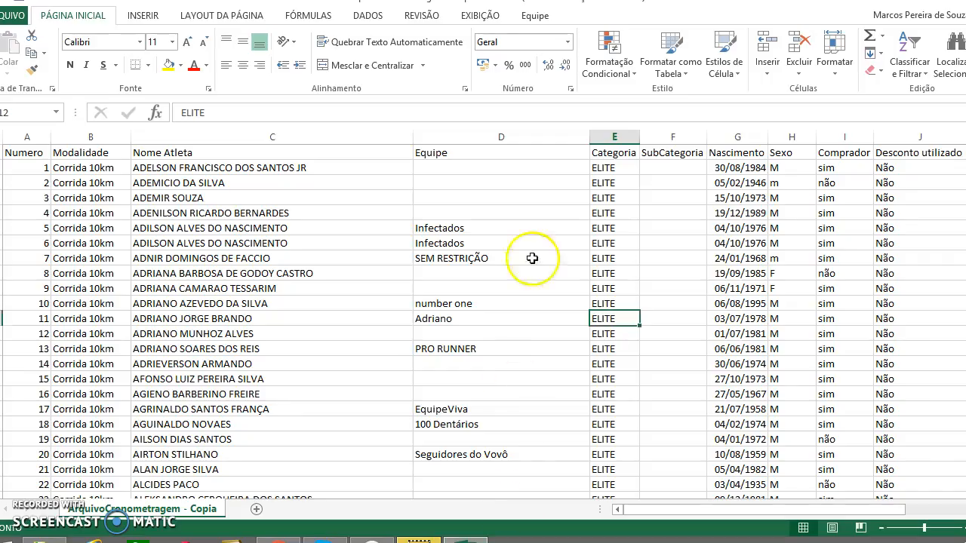
Examine the Categoria header and the entries down the SubCategoria column of the Excel spreadsheet.
{"action": "left_click", "coordinate": [622, 156]}
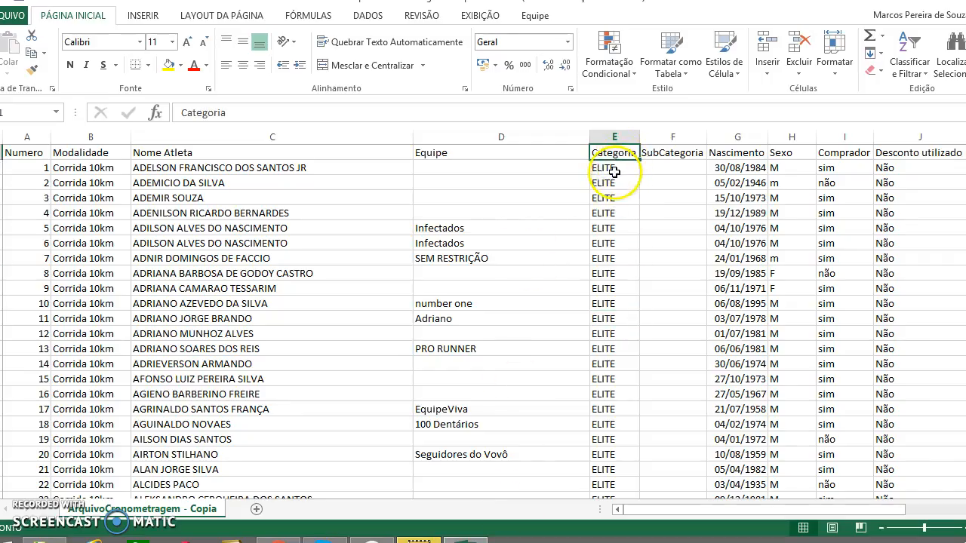
{"action": "left_click", "coordinate": [674, 173]}
{"action": "key", "text": "Down"}
{"action": "key", "text": "Down"}
{"action": "key", "text": "Down"}
{"action": "key", "text": "Down"}
{"action": "key", "text": "Down"}
{"action": "key", "text": "Down"}
{"action": "key", "text": "Down"}
{"action": "key", "text": "Down"}
{"action": "key", "text": "Down"}
{"action": "key", "text": "Down"}
{"action": "key", "text": "Down"}
{"action": "key", "text": "Down"}
{"action": "key", "text": "Down"}
{"action": "key", "text": "Down"}
{"action": "key", "text": "Down"}
{"action": "key", "text": "Down"}
{"action": "key", "text": "Down"}
{"action": "key", "text": "Down"}
{"action": "key", "text": "Down"}
{"action": "key", "text": "Down"}
{"action": "key", "text": "Down"}
{"action": "key", "text": "Down"}
{"action": "key", "text": "Down"}
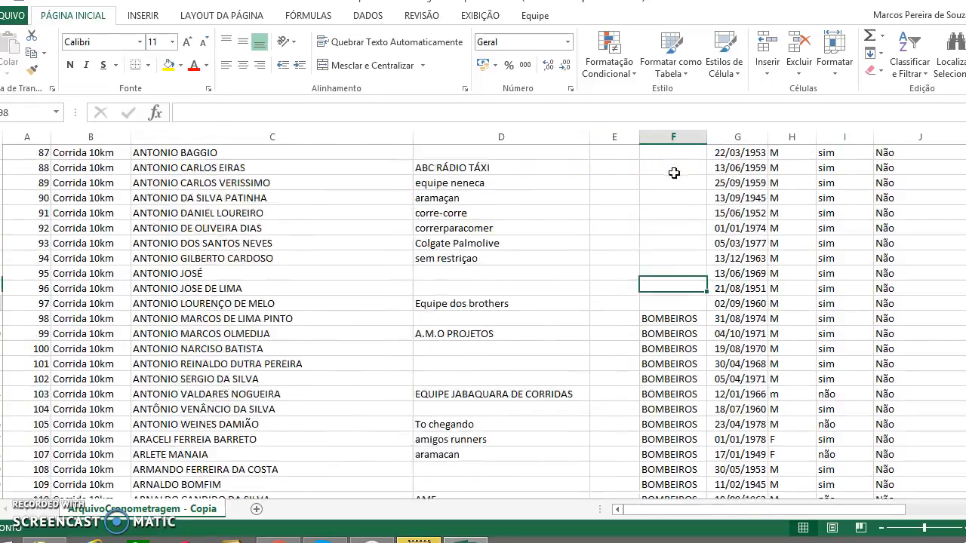
{"action": "key", "text": "Down"}
{"action": "key", "text": "Down"}
{"action": "key", "text": "Down"}
{"action": "key", "text": "Down"}
{"action": "key", "text": "Down"}
{"action": "key", "text": "Down"}
{"action": "key", "text": "Down"}
{"action": "key", "text": "Down"}
{"action": "key", "text": "Down"}
{"action": "key", "text": "Down"}
{"action": "key", "text": "Down"}
{"action": "key", "text": "Down"}
{"action": "key", "text": "Down"}
{"action": "key", "text": "Down"}
{"action": "key", "text": "Down"}
{"action": "key", "text": "Down"}
{"action": "key", "text": "Down"}
{"action": "key", "text": "Down"}
{"action": "key", "text": "Down"}
{"action": "key", "text": "Down"}
{"action": "key", "text": "Up"}
{"action": "key", "text": "Up"}
{"action": "key", "text": "Up"}
{"action": "key", "text": "Up"}
{"action": "key", "text": "Up"}
{"action": "key", "text": "Up"}
{"action": "key", "text": "Up"}
{"action": "key", "text": "Up"}
{"action": "key", "text": "Up"}
{"action": "key", "text": "Up"}
{"action": "key", "text": "Up"}
{"action": "key", "text": "Up"}
{"action": "key", "text": "Up"}
{"action": "key", "text": "Up"}
{"action": "key", "text": "Up"}
{"action": "key", "text": "Up"}
{"action": "key", "text": "Up"}
{"action": "key", "text": "Up"}
{"action": "key", "text": "Up"}
{"action": "key", "text": "Up"}
{"action": "key", "text": "Up"}
{"action": "key", "text": "Up"}
{"action": "key", "text": "Up"}
{"action": "key", "text": "Up"}
{"action": "key", "text": "Up"}
{"action": "key", "text": "Up"}
{"action": "key", "text": "Up"}
{"action": "key", "text": "Up"}
{"action": "key", "text": "Up"}
{"action": "key", "text": "Up"}
{"action": "key", "text": "Up"}
{"action": "key", "text": "Up"}
{"action": "key", "text": "Up"}
{"action": "key", "text": "Up"}
{"action": "key", "text": "Up"}
{"action": "key", "text": "Up"}
{"action": "key", "text": "Up"}
{"action": "key", "text": "Up"}
{"action": "key", "text": "Up"}
{"action": "key", "text": "Up"}
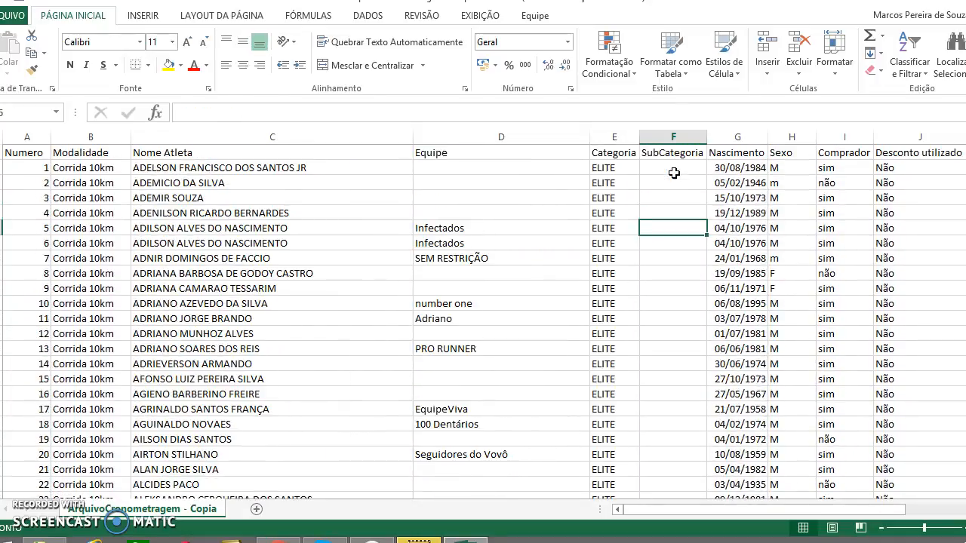
{"action": "left_click", "coordinate": [366, 228]}
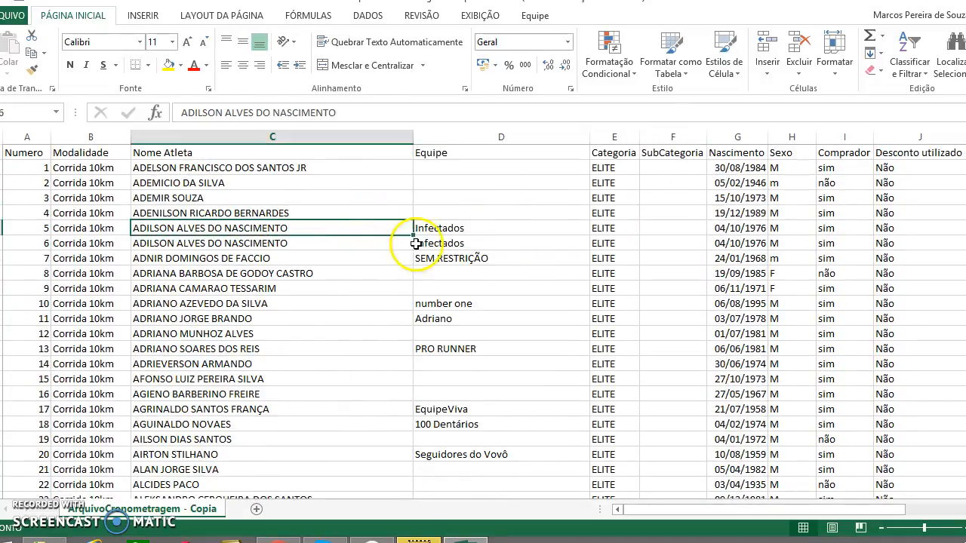
Switch to Apuração, open the athlete registration import and choose ArquivoCronometragem.csv from the desktop as the source file.
{"action": "mouse_move", "coordinate": [371, 540]}
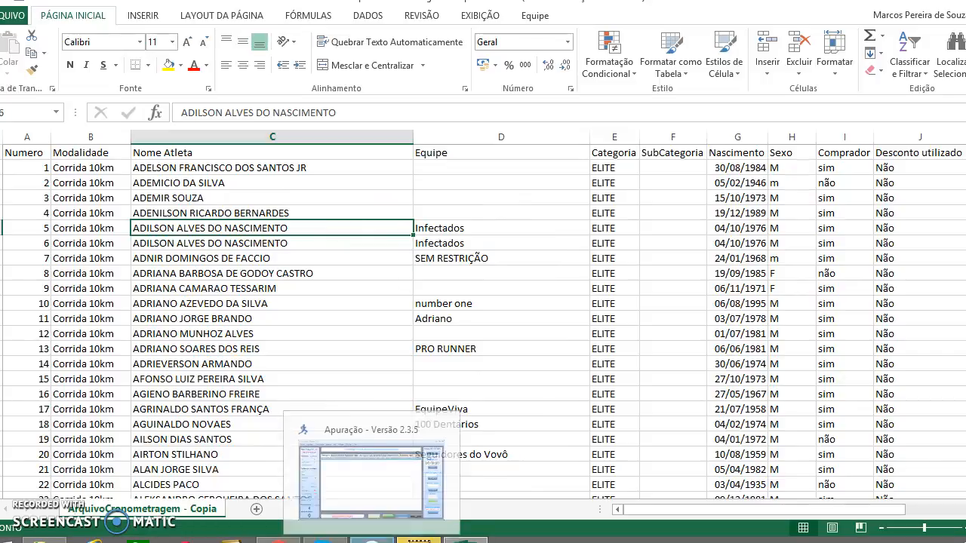
{"action": "left_click", "coordinate": [372, 540]}
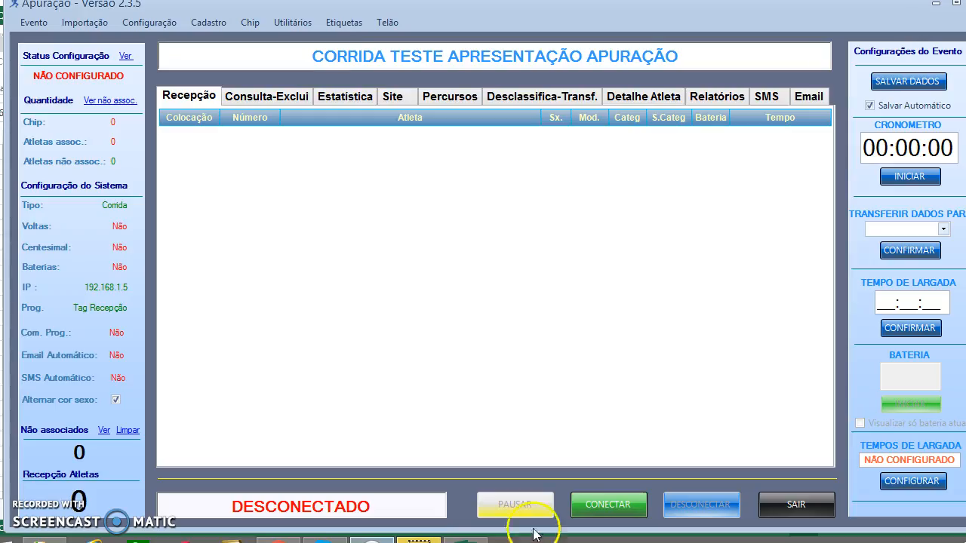
{"action": "left_click", "coordinate": [98, 24]}
{"action": "left_click", "coordinate": [106, 53]}
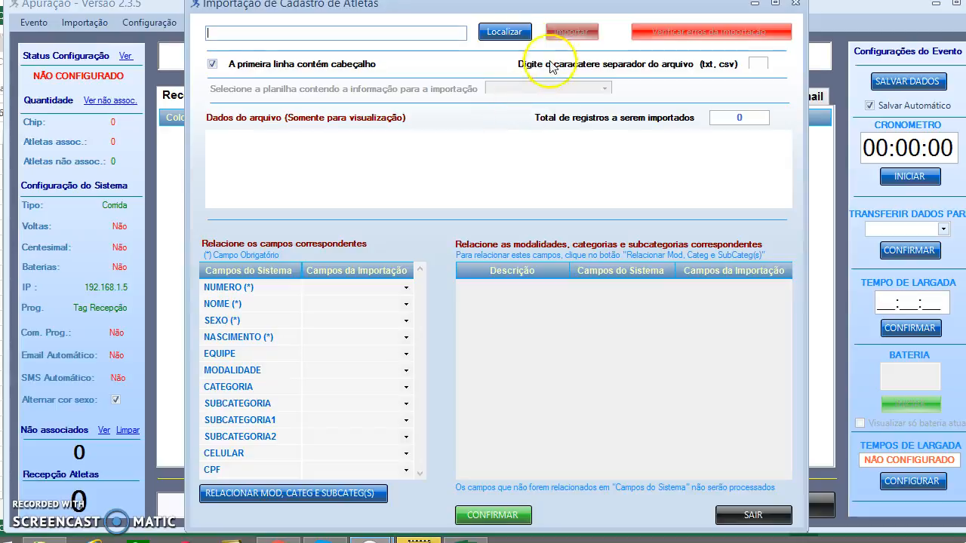
{"action": "left_click", "coordinate": [502, 32]}
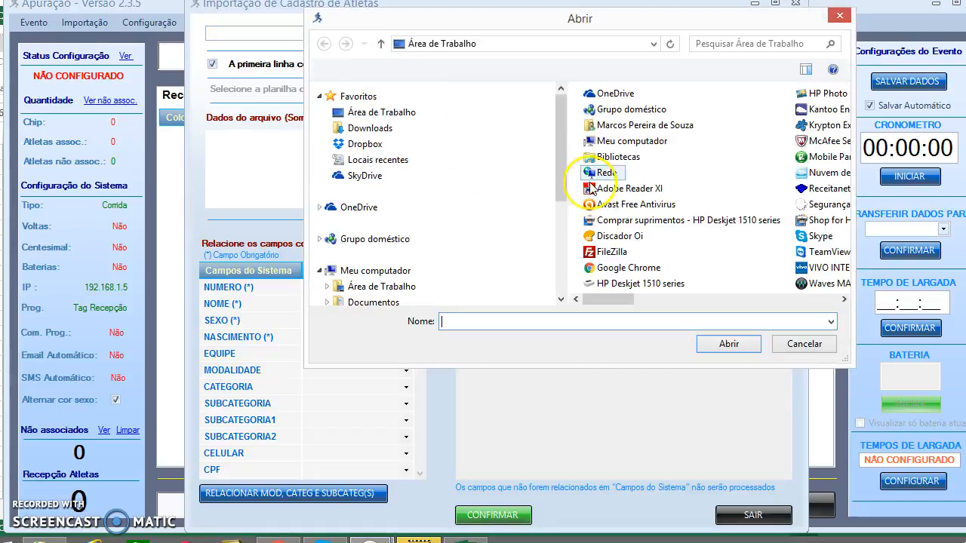
{"action": "scroll", "coordinate": [800, 298], "scroll_direction": "right", "scroll_amount": 1}
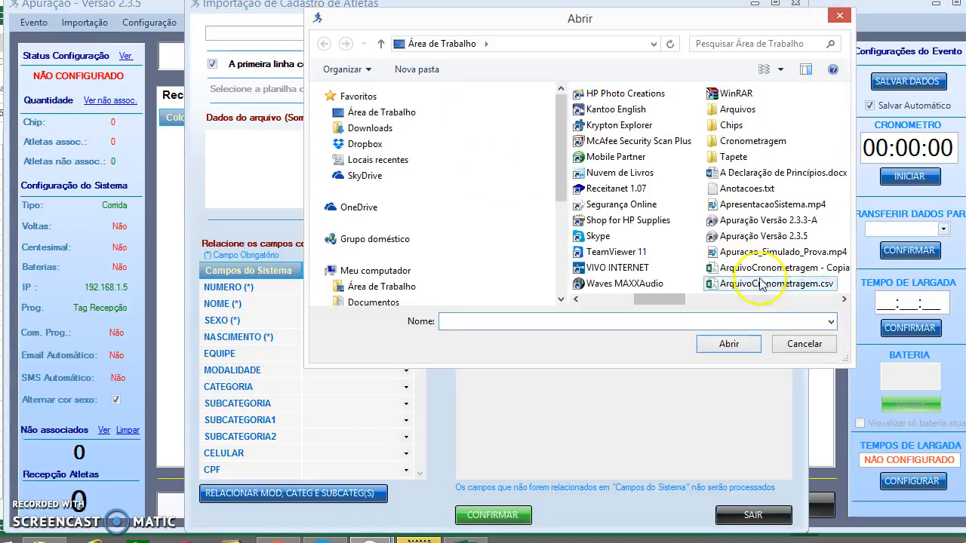
{"action": "left_click", "coordinate": [781, 283]}
{"action": "left_click", "coordinate": [729, 344]}
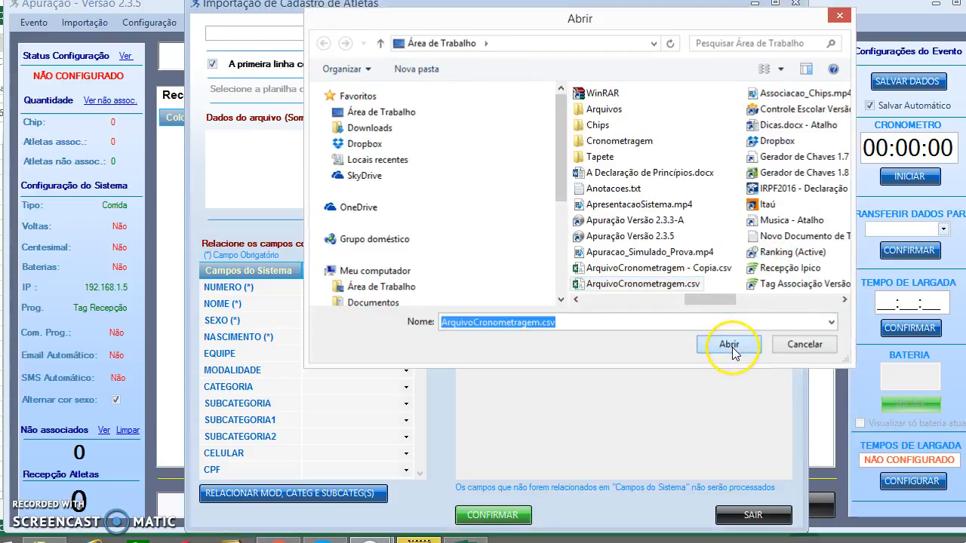
Set the file's separator character to a semicolon and load its records into the import preview.
{"action": "left_click", "coordinate": [759, 65]}
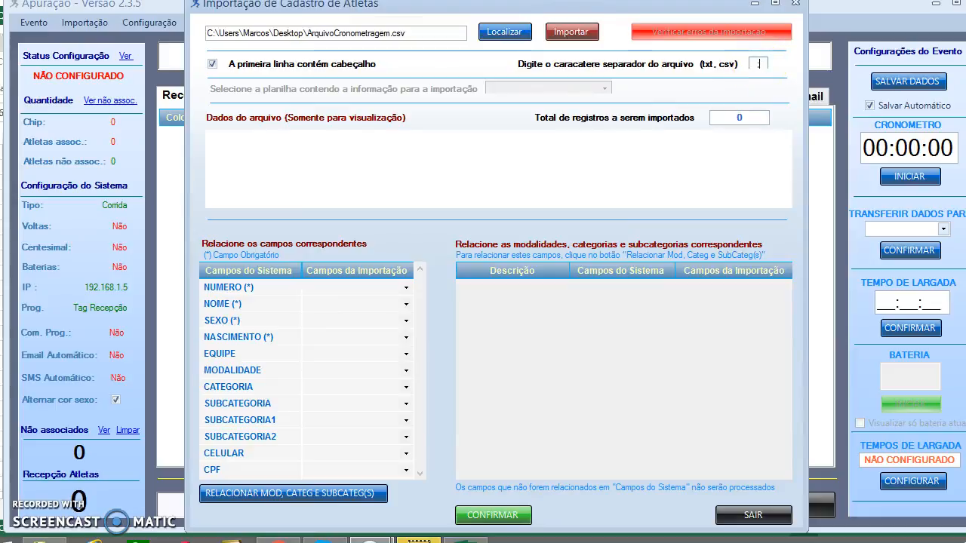
{"action": "left_click", "coordinate": [592, 33]}
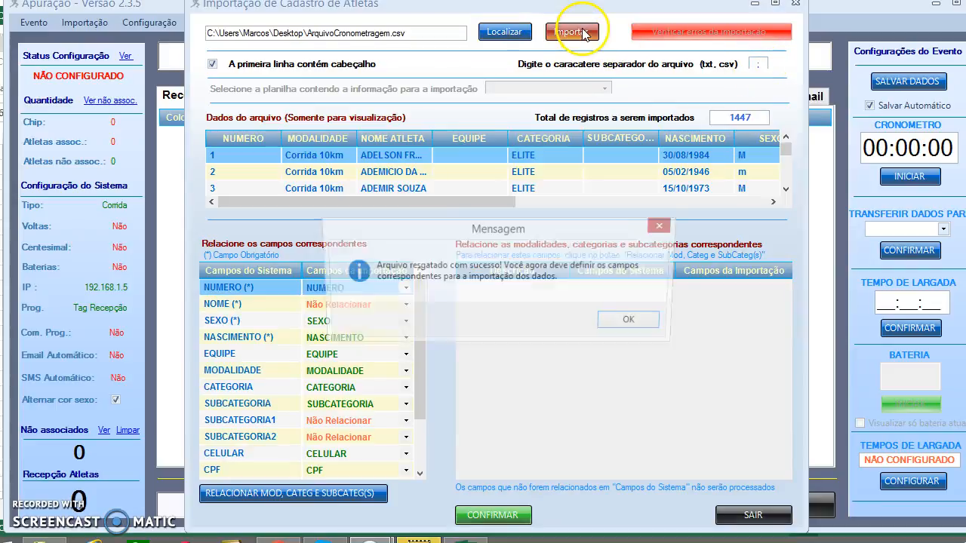
{"action": "left_click", "coordinate": [634, 321]}
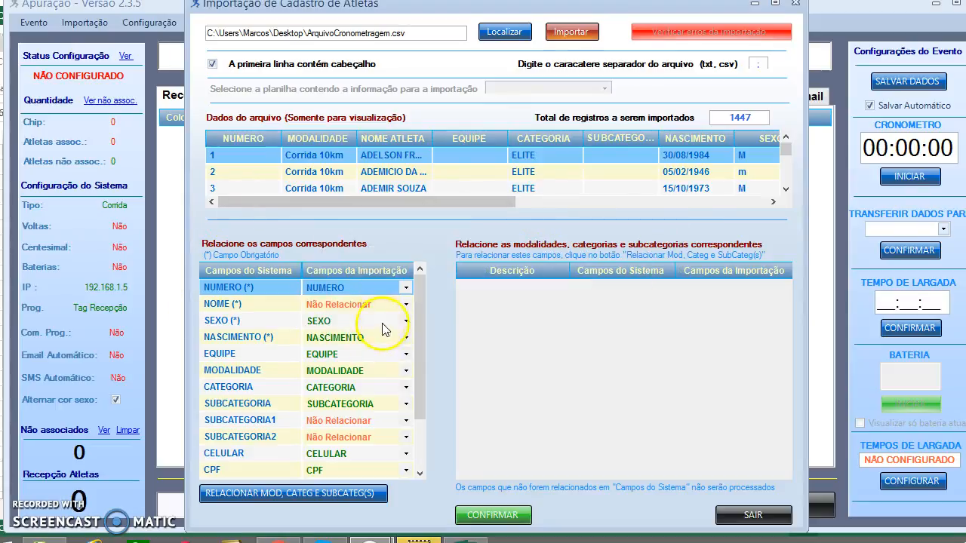
Relate the system's required NOME field to the file's NOME ATLETA field.
{"action": "left_click", "coordinate": [408, 306]}
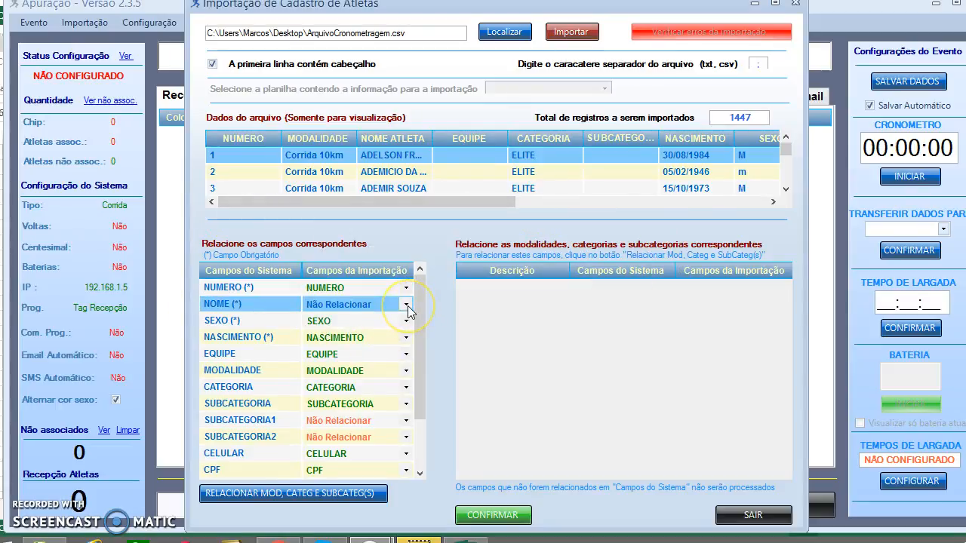
{"action": "left_click", "coordinate": [408, 305]}
{"action": "left_click", "coordinate": [400, 333]}
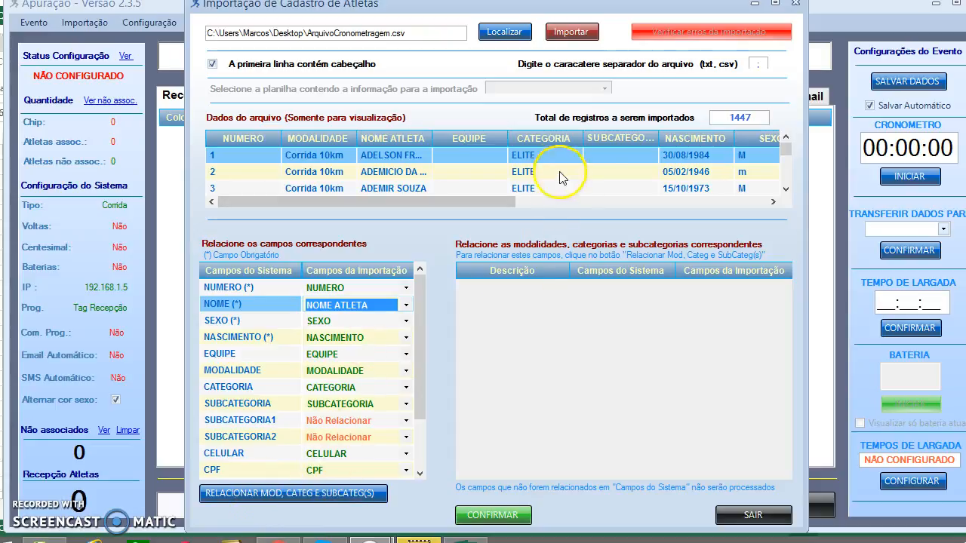
List the file's modalities, categories and subcategories for relating, and match Corrida 10km to the system's 10KM modality.
{"action": "left_click", "coordinate": [296, 494]}
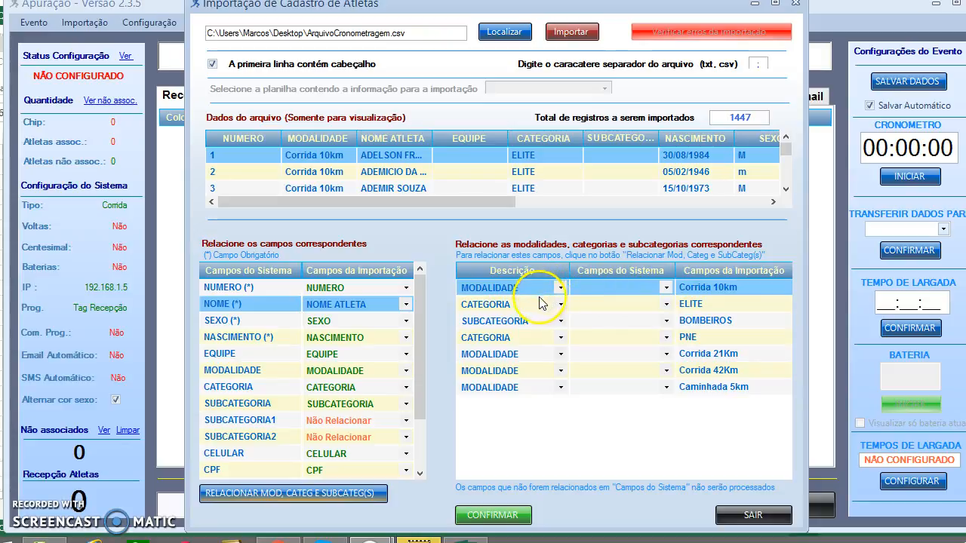
{"action": "left_click", "coordinate": [665, 291]}
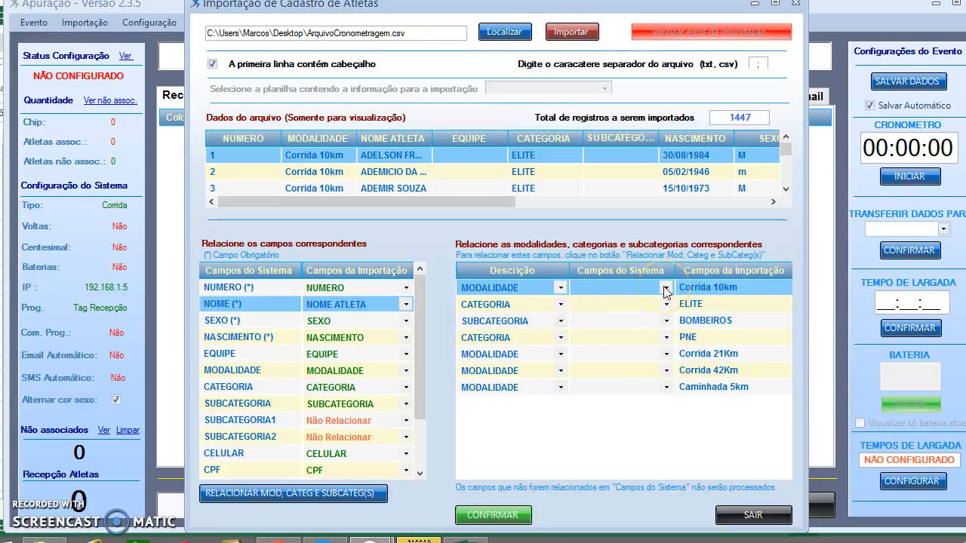
{"action": "left_click", "coordinate": [665, 291]}
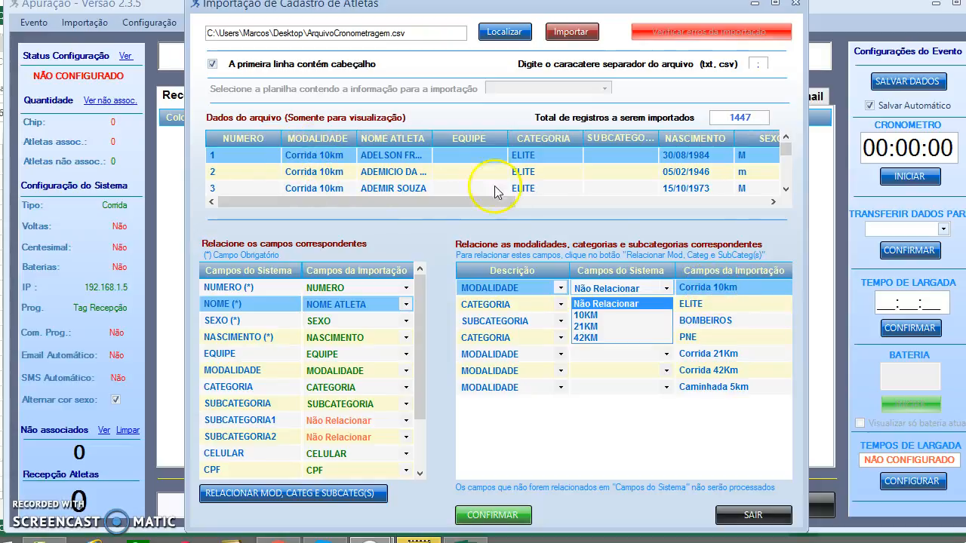
{"action": "left_click", "coordinate": [594, 313]}
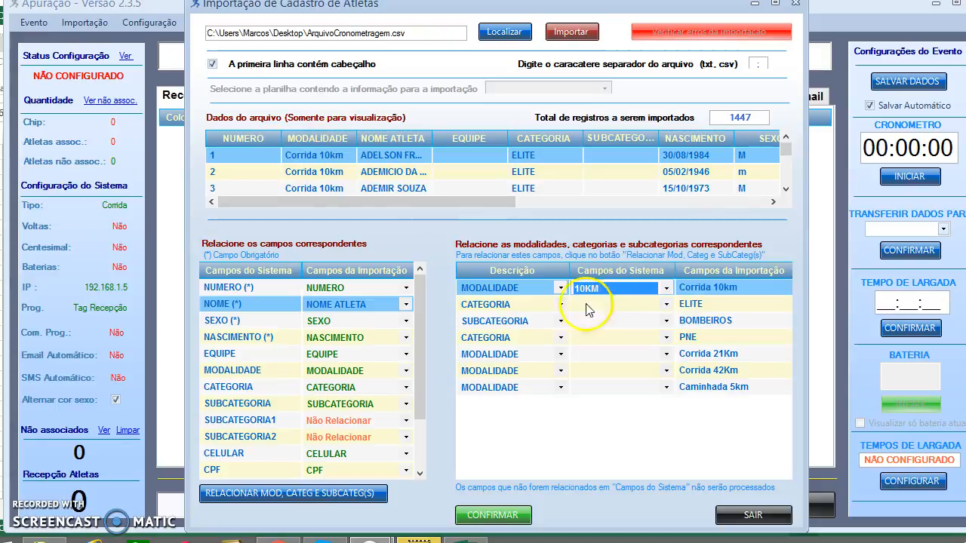
Match the imported categories ELITE and PNE and the subcategory BOMBEIROS to the system entries of the same names.
{"action": "left_click", "coordinate": [667, 305]}
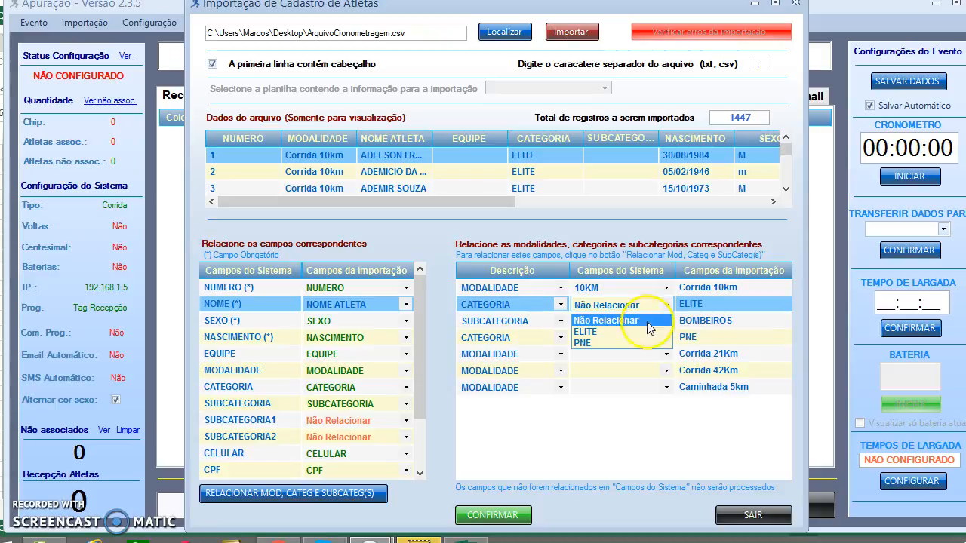
{"action": "left_click", "coordinate": [604, 331]}
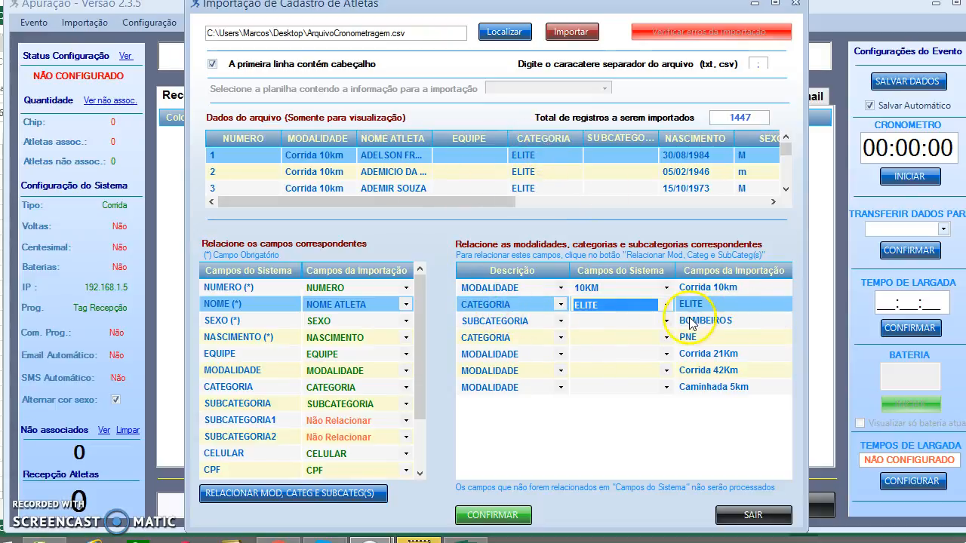
{"action": "left_click", "coordinate": [667, 321]}
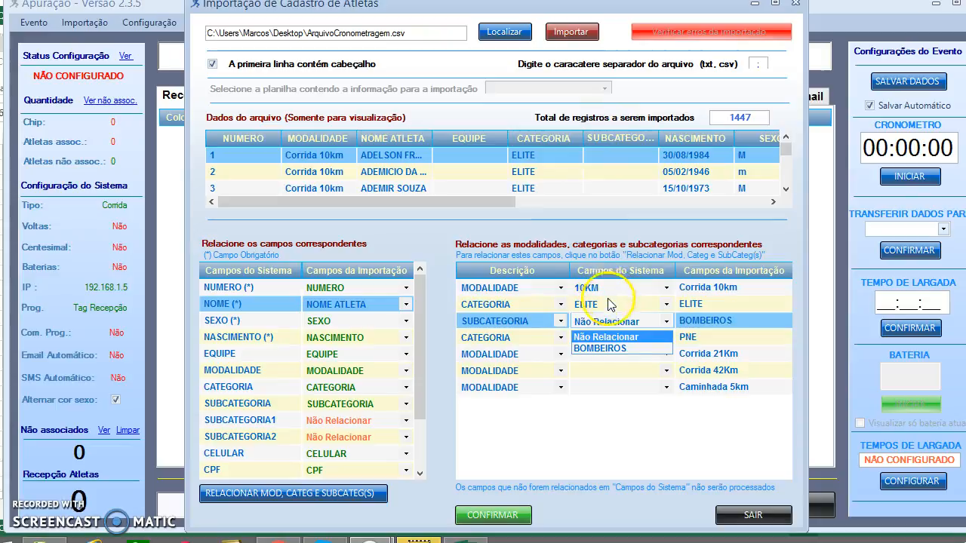
{"action": "left_click", "coordinate": [624, 350]}
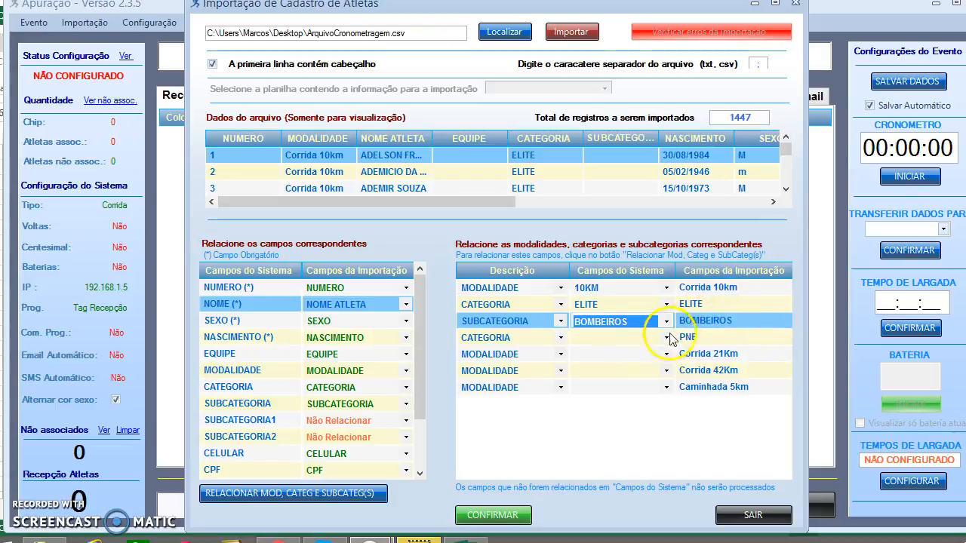
{"action": "left_click", "coordinate": [667, 338]}
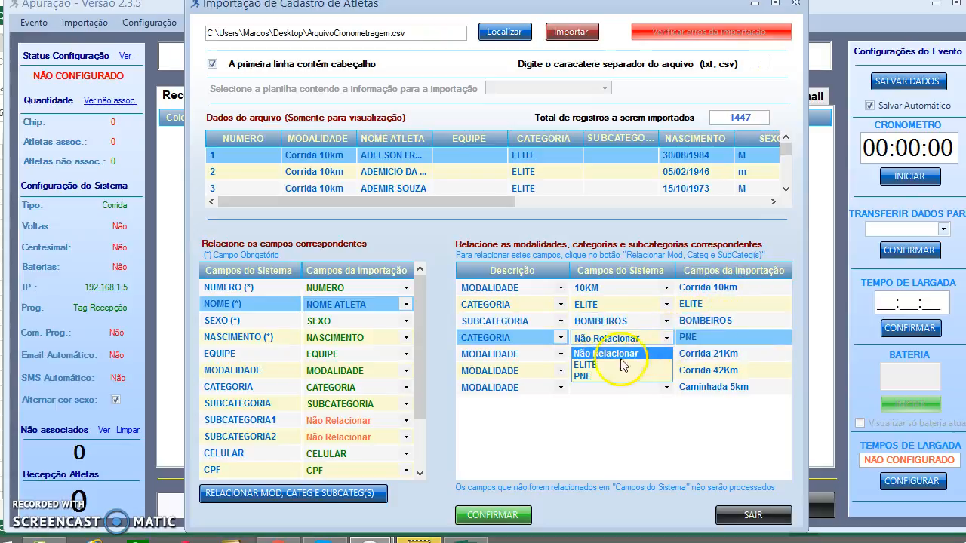
{"action": "left_click", "coordinate": [608, 377]}
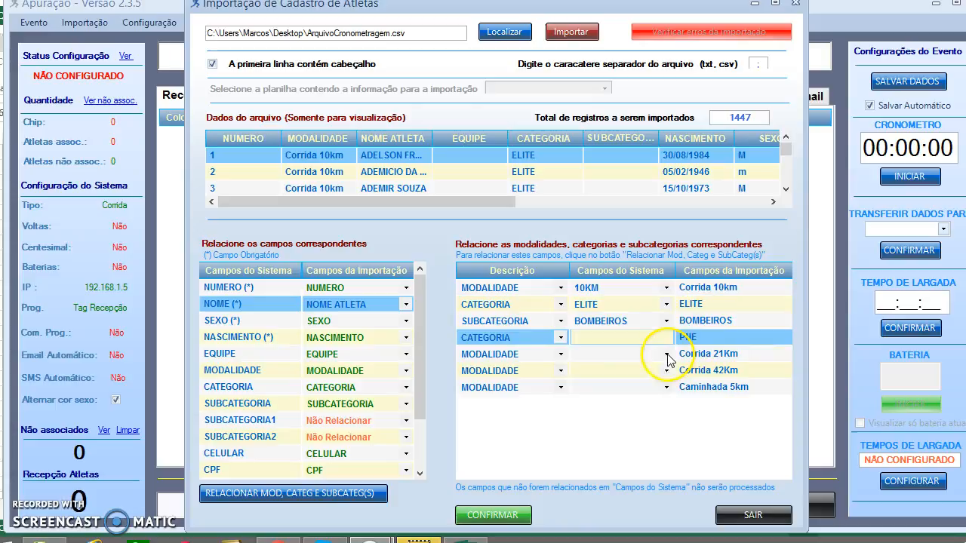
Match the imported modalities Corrida 21Km to 21KM and Corrida 42Km to 42KM.
{"action": "left_click", "coordinate": [667, 354]}
{"action": "left_click", "coordinate": [622, 393]}
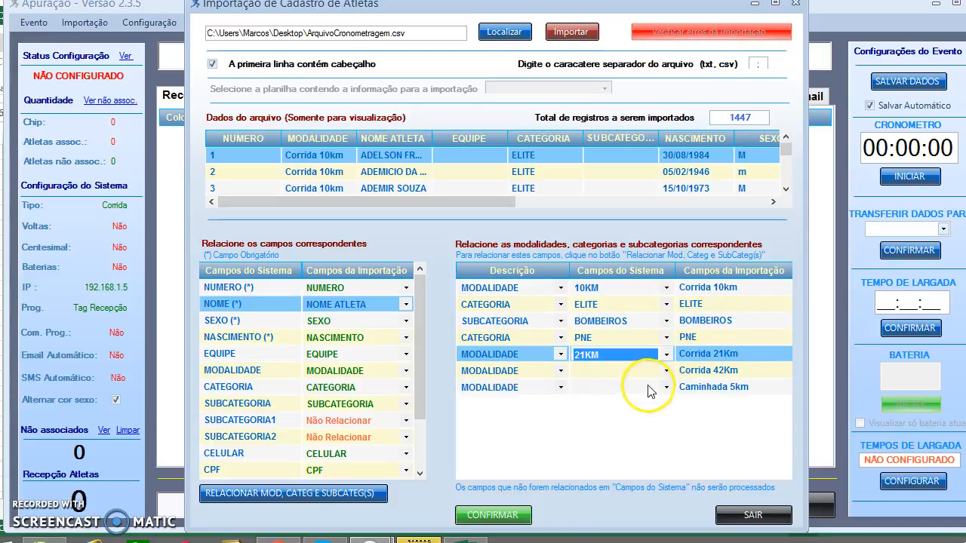
{"action": "left_click", "coordinate": [667, 371]}
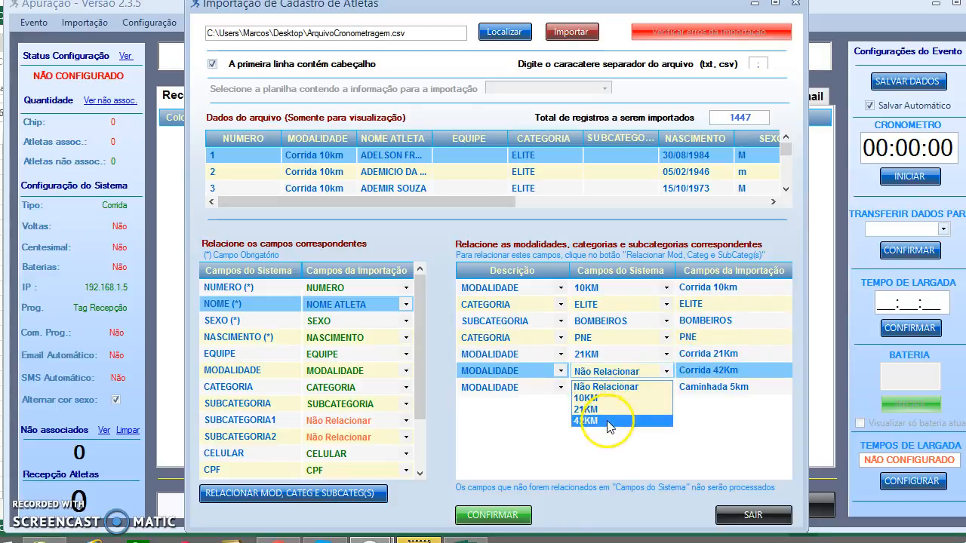
{"action": "left_click", "coordinate": [615, 436]}
Set the imported modality Caminhada 5km to Não Relacionar.
{"action": "left_click", "coordinate": [666, 388]}
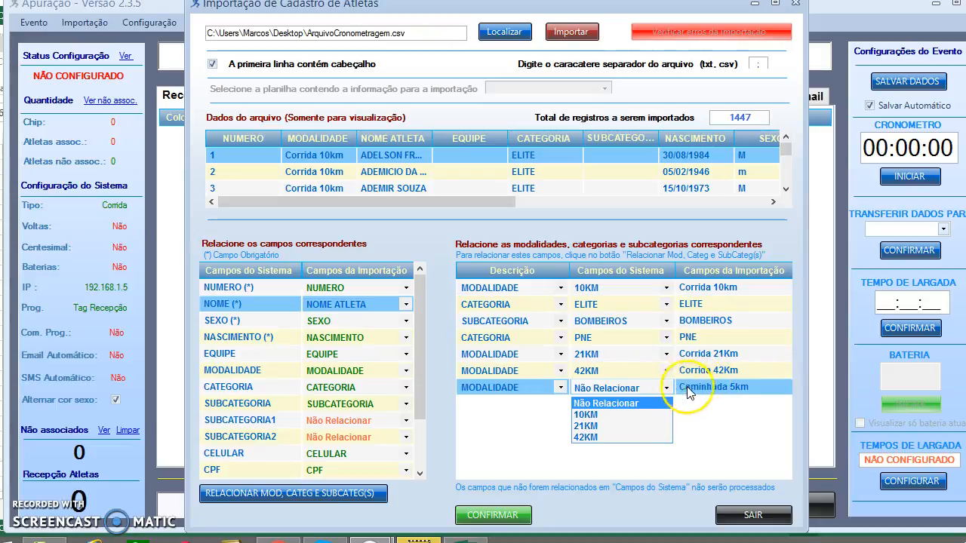
{"action": "left_click", "coordinate": [699, 413]}
{"action": "left_click", "coordinate": [666, 391]}
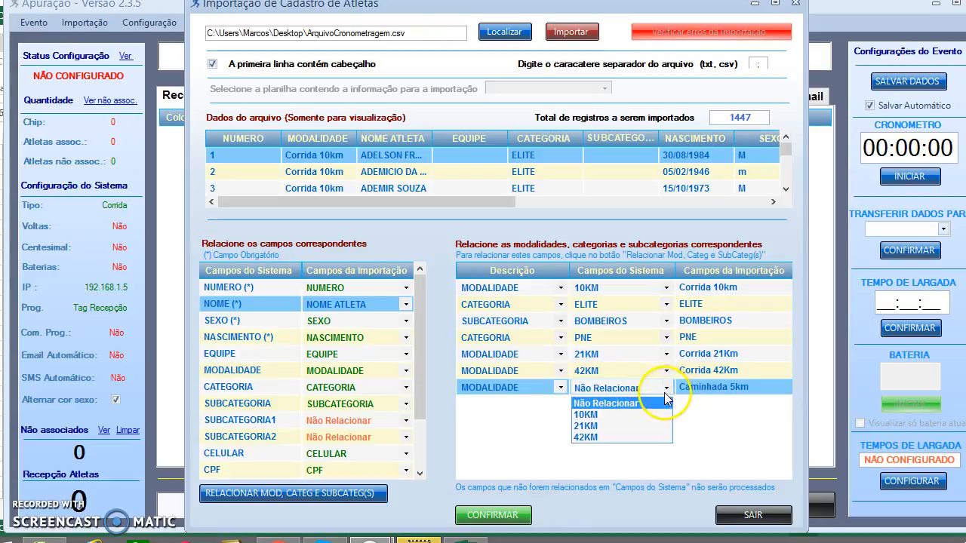
{"action": "left_click", "coordinate": [667, 403]}
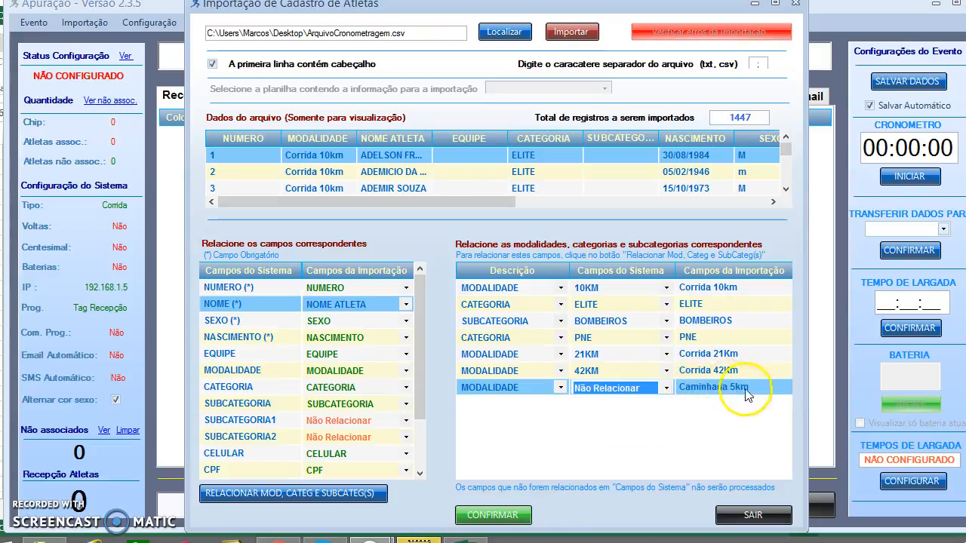
Confirm the import, decline to continue with the incorrect records, and open the list of import errors.
{"action": "left_click", "coordinate": [510, 519]}
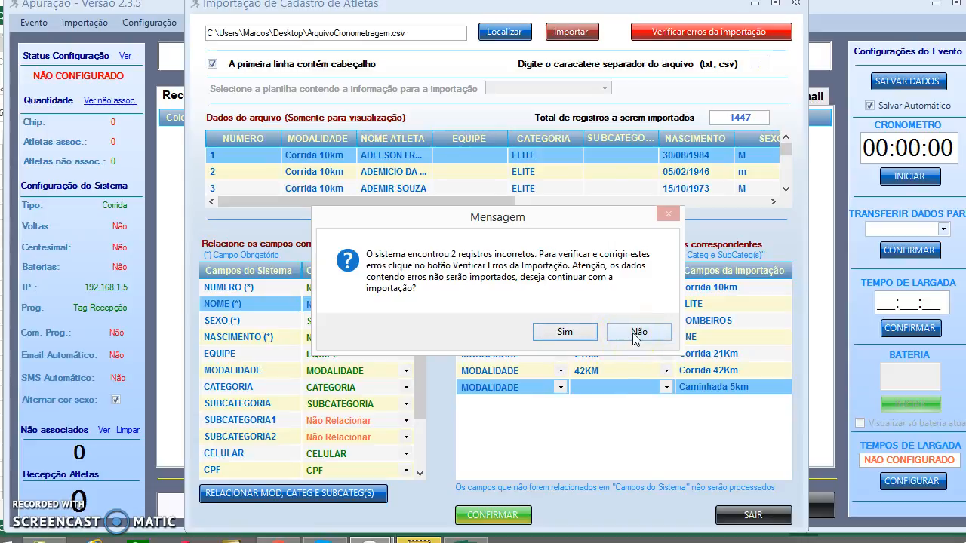
{"action": "left_click", "coordinate": [634, 333]}
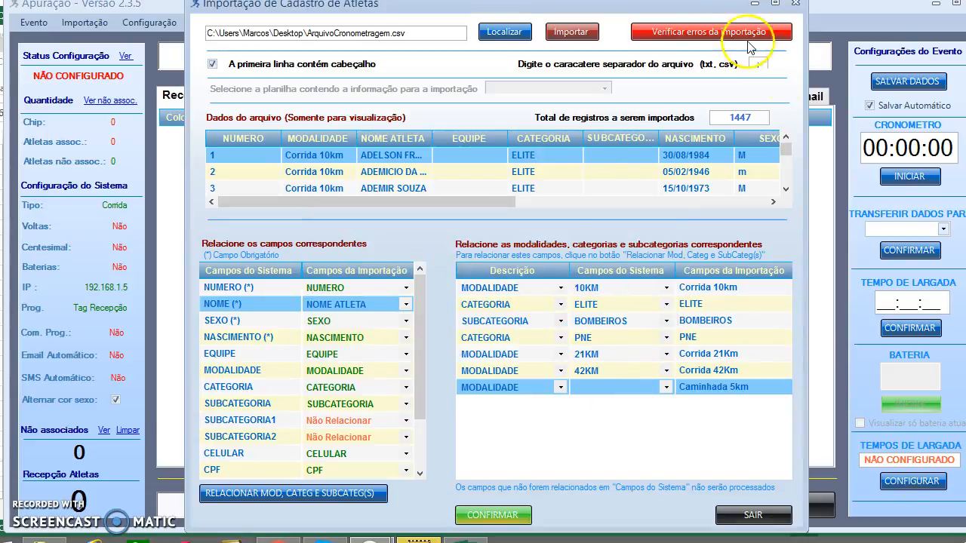
{"action": "left_click", "coordinate": [671, 36]}
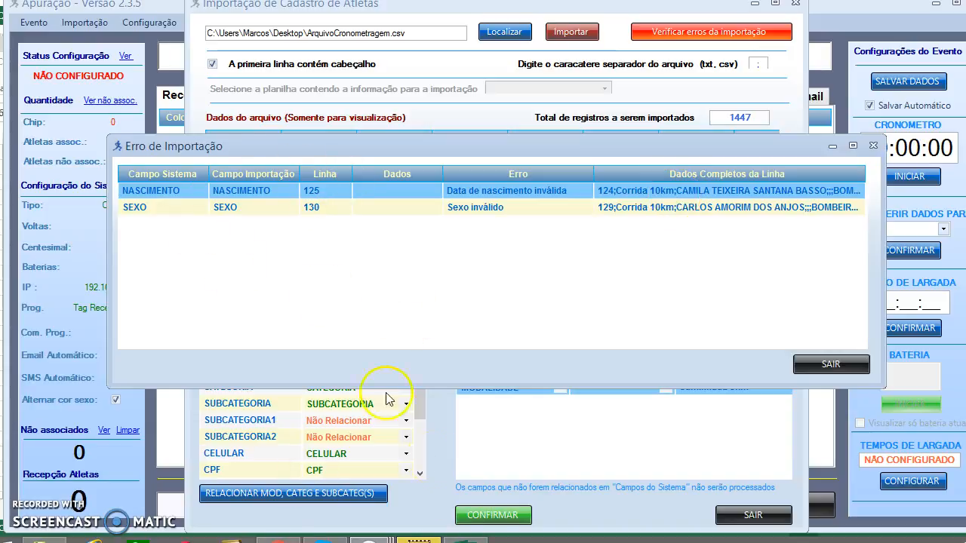
Switch to the Excel spreadsheet and select the athlete name in row 125, the line listed with an invalid birth date.
{"action": "left_click", "coordinate": [459, 540]}
{"action": "left_click", "coordinate": [154, 315]}
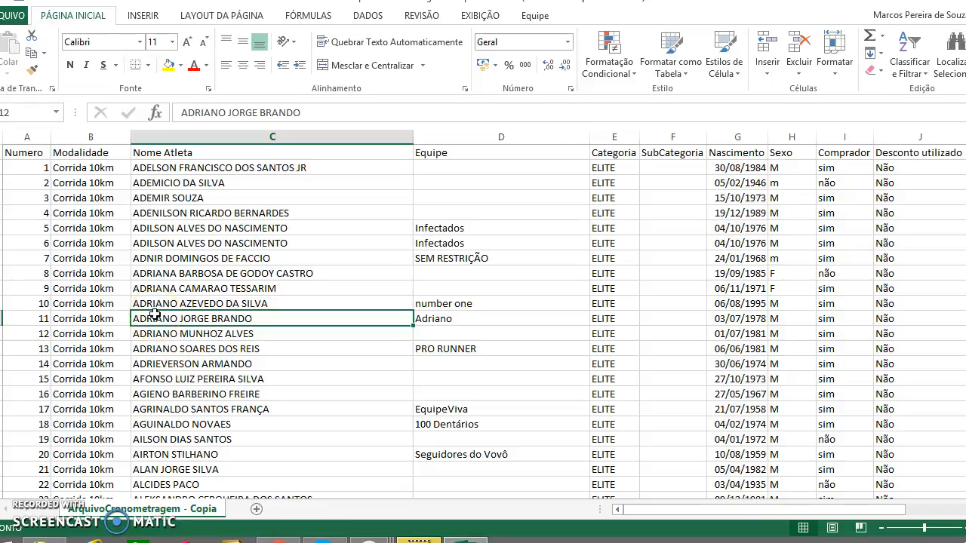
{"action": "key", "text": "Page_Down"}
{"action": "key", "text": "Page_Down"}
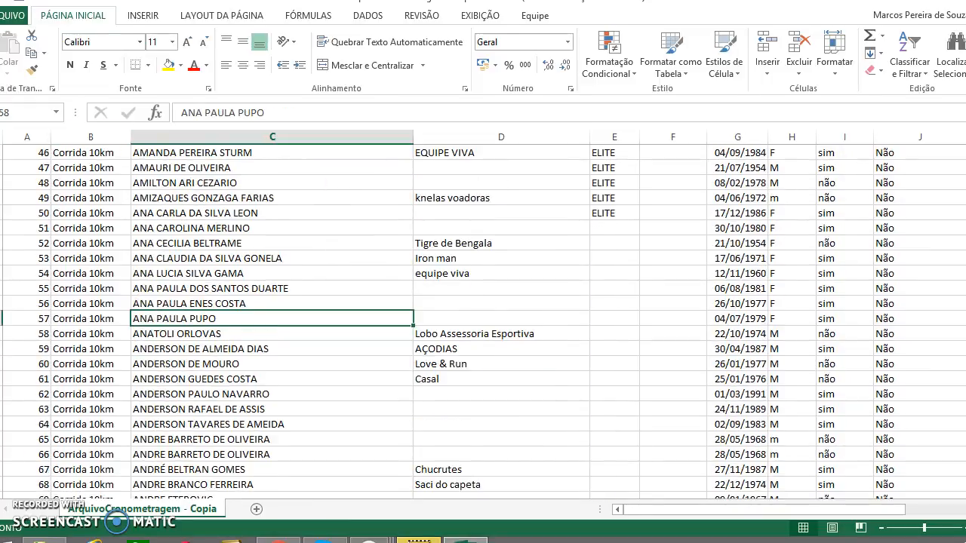
{"action": "key", "text": "Page_Down"}
{"action": "key", "text": "Page_Down"}
{"action": "key", "text": "Page_Down"}
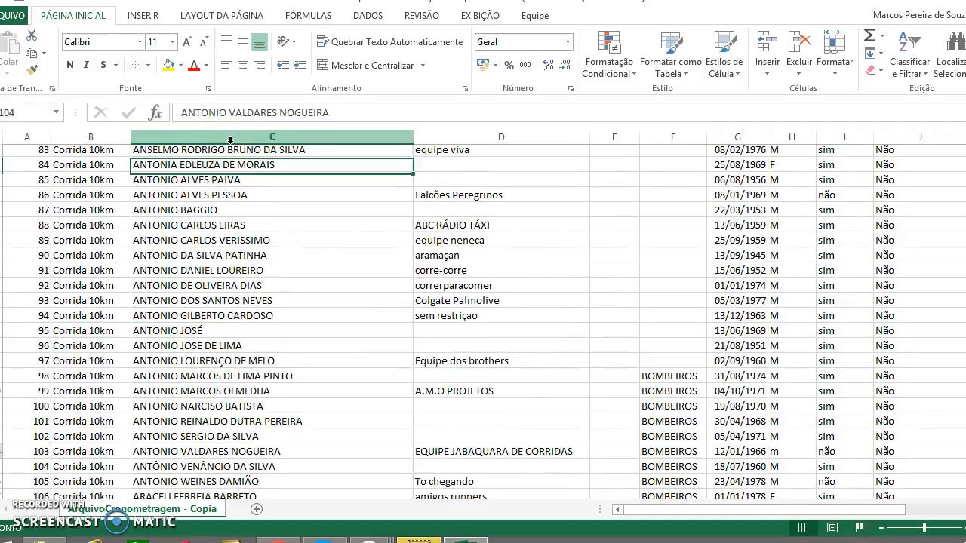
{"action": "key", "text": "Up"}
{"action": "key", "text": "Up"}
{"action": "key", "text": "Up"}
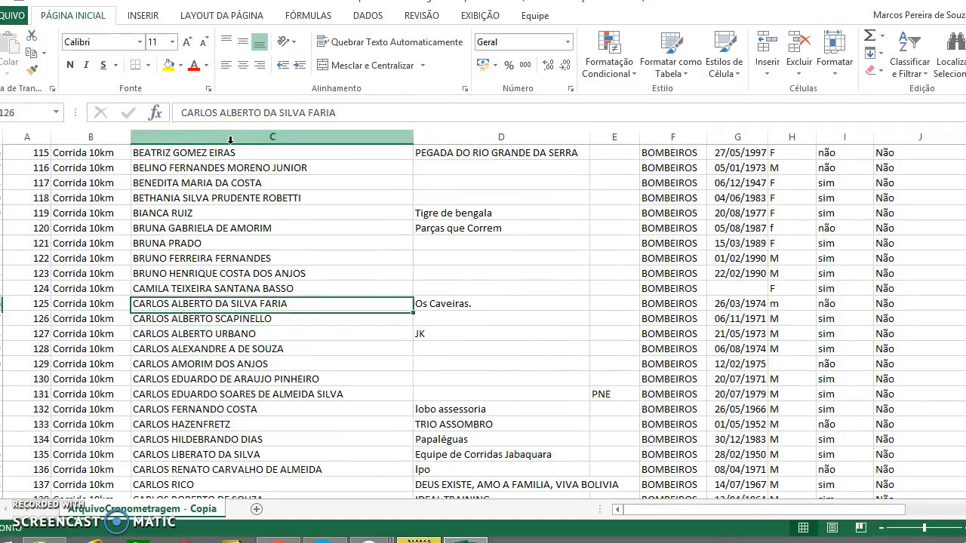
{"action": "key", "text": "Home"}
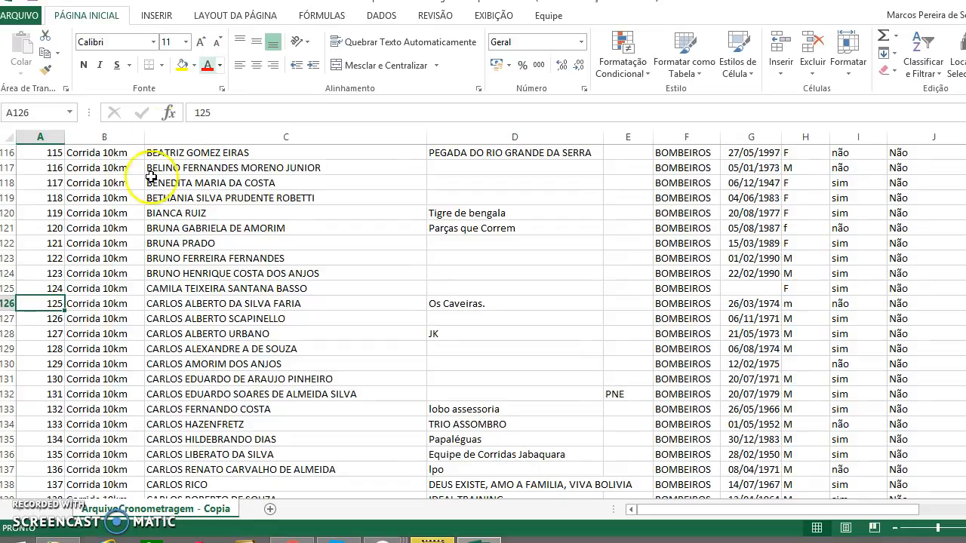
{"action": "left_click", "coordinate": [218, 289]}
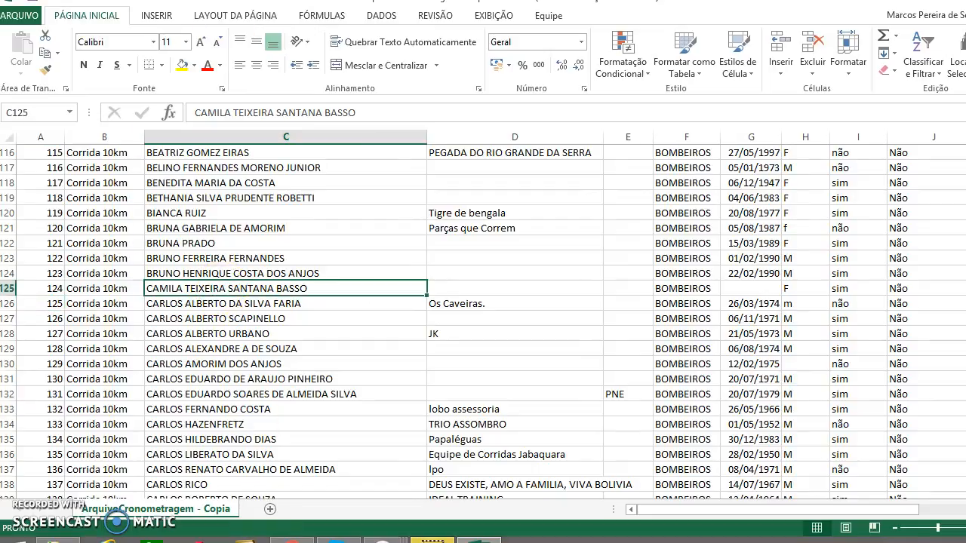
Compare the import error list in Apuração with the Excel spreadsheet, checking the birth date in row 125 and the sex in row 130.
{"action": "mouse_move", "coordinate": [381, 537]}
{"action": "left_click", "coordinate": [516, 477]}
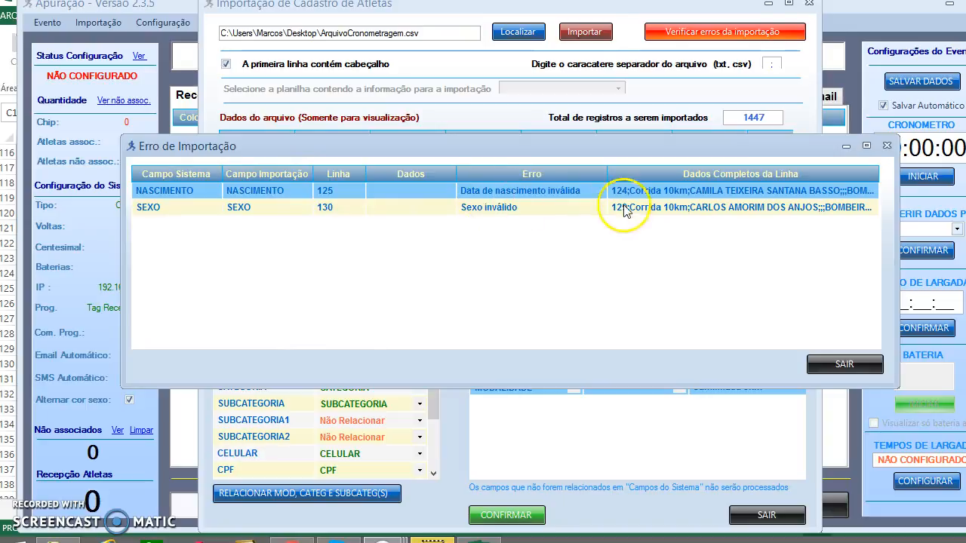
{"action": "left_click", "coordinate": [478, 541]}
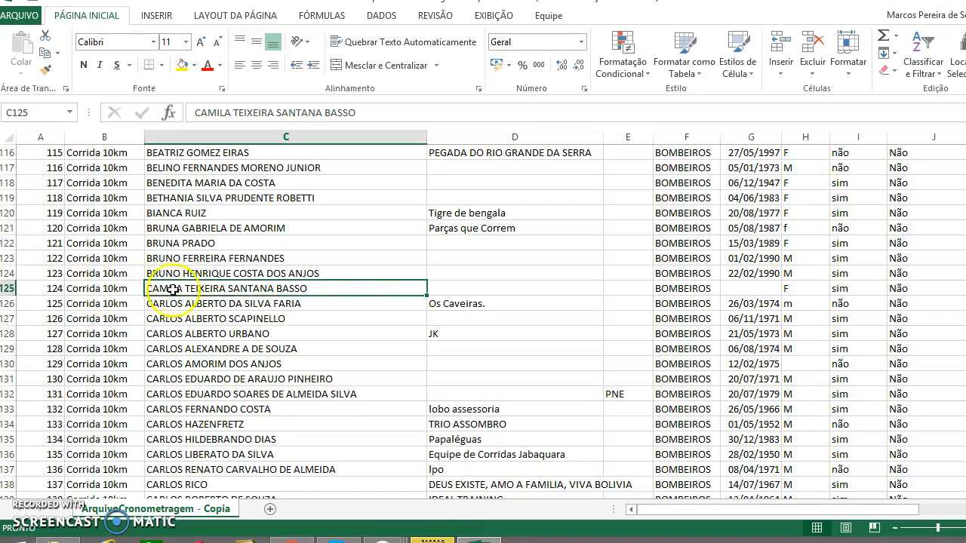
{"action": "left_click", "coordinate": [743, 288]}
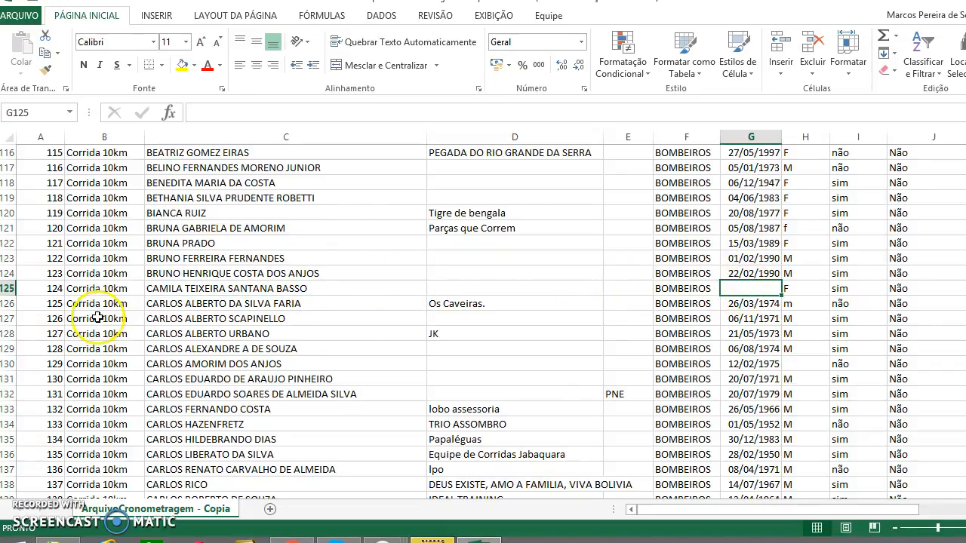
{"action": "left_click", "coordinate": [806, 364]}
{"action": "left_click", "coordinate": [217, 363]}
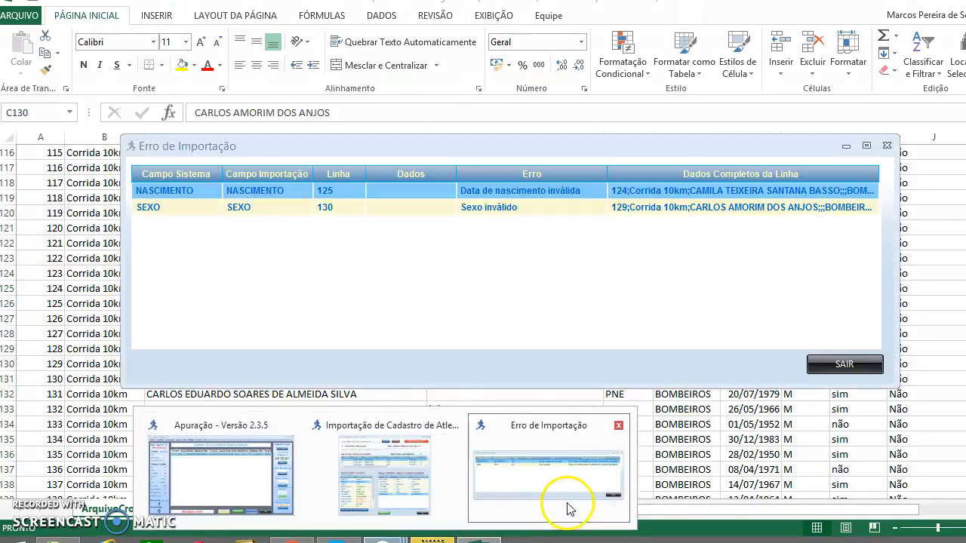
Return to the Erro de Importação list in Apuração and close it.
{"action": "left_click", "coordinate": [565, 508]}
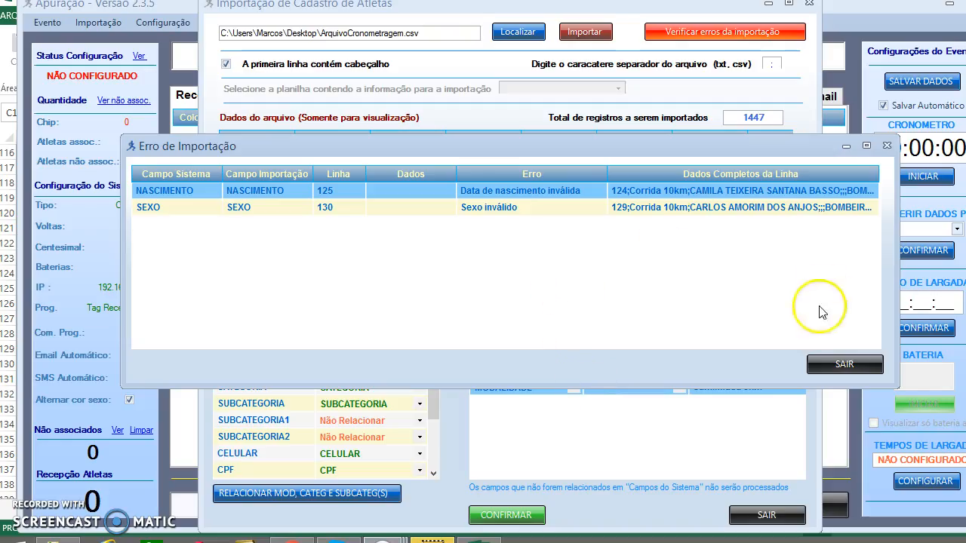
{"action": "left_click", "coordinate": [838, 364]}
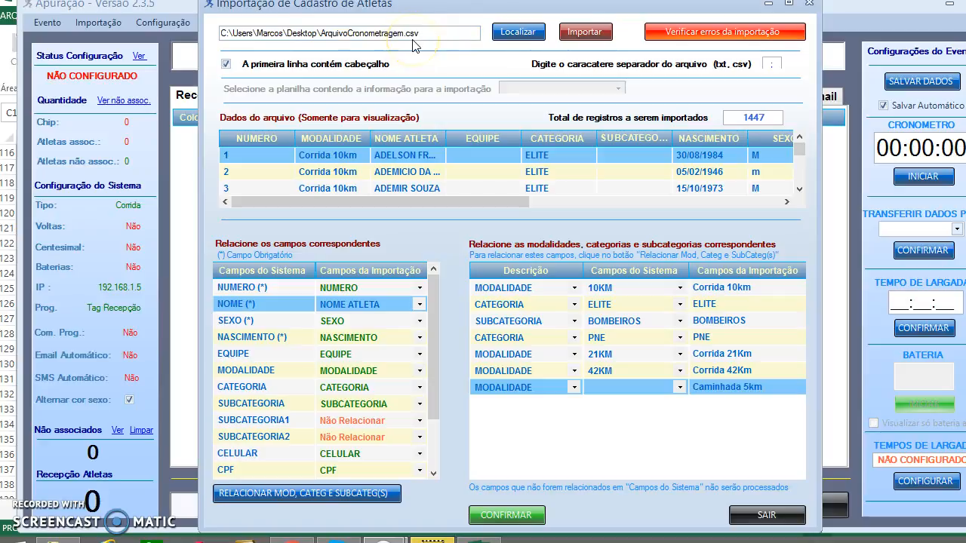
{"action": "left_click", "coordinate": [500, 517]}
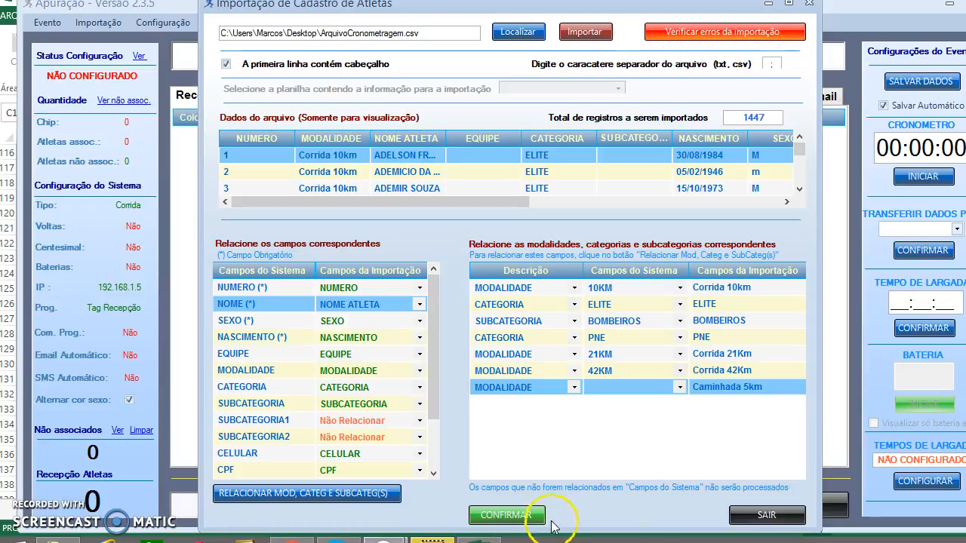
{"action": "left_click", "coordinate": [762, 515]}
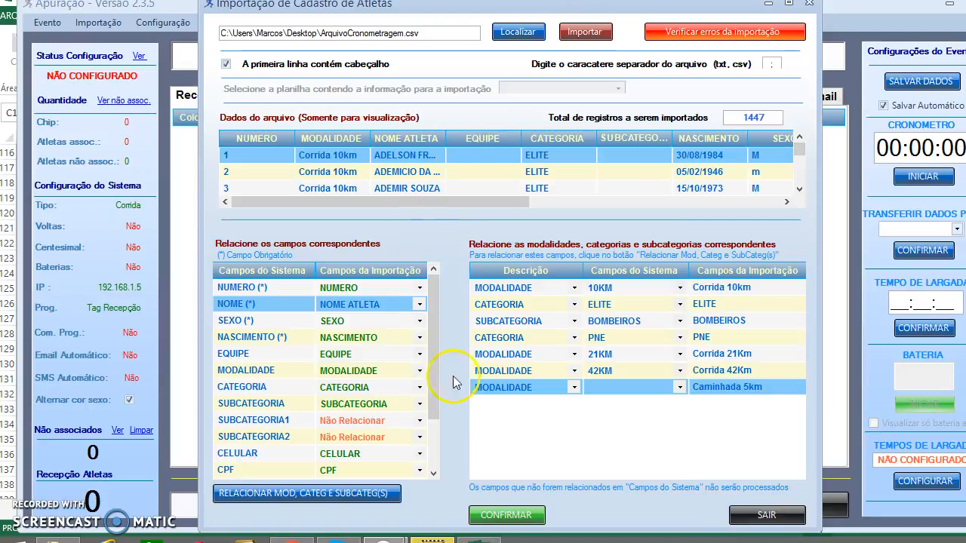
{"action": "left_click", "coordinate": [482, 541]}
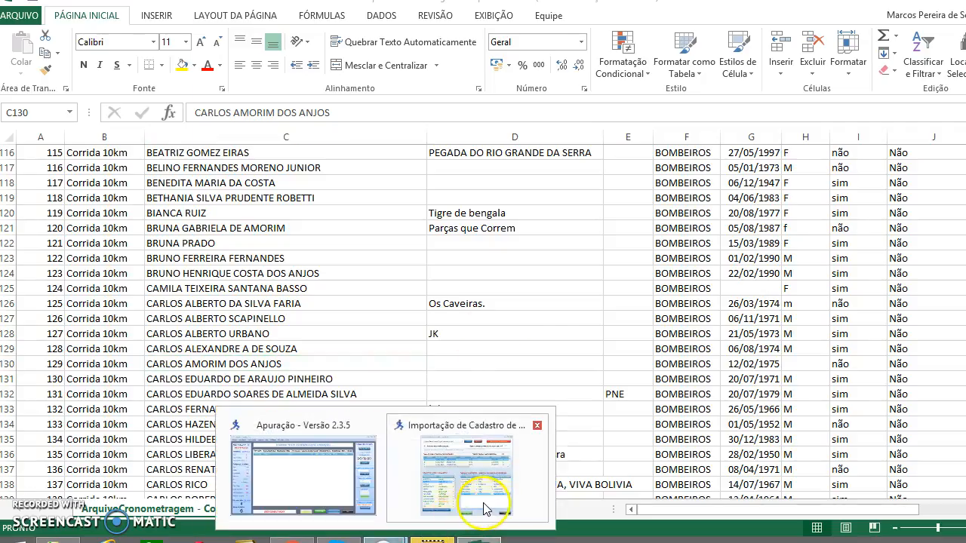
{"action": "left_click", "coordinate": [472, 538]}
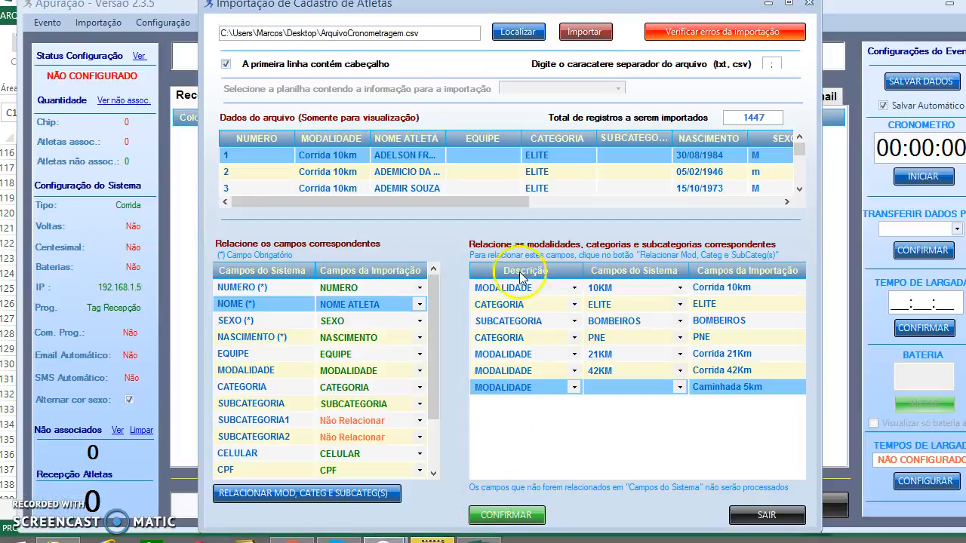
{"action": "left_click", "coordinate": [524, 516]}
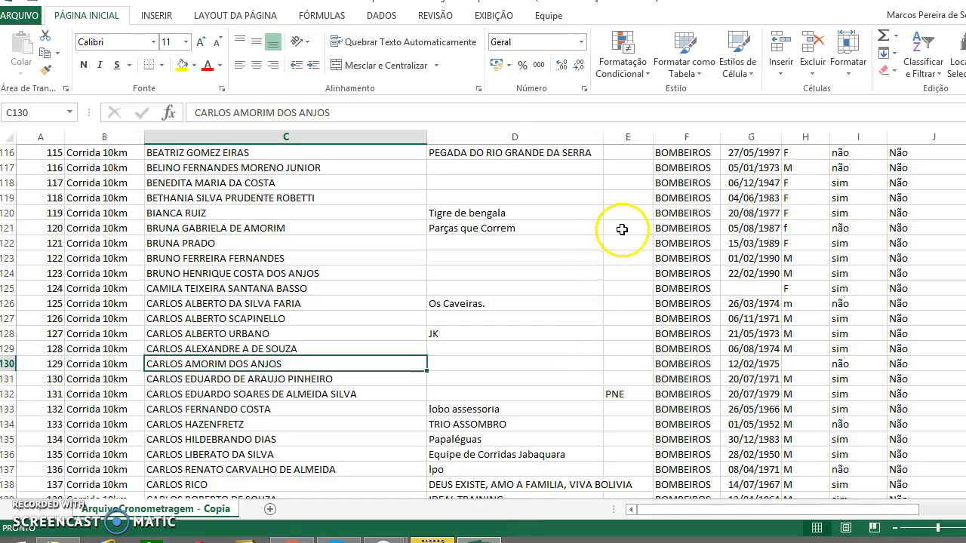
{"action": "left_click", "coordinate": [393, 539]}
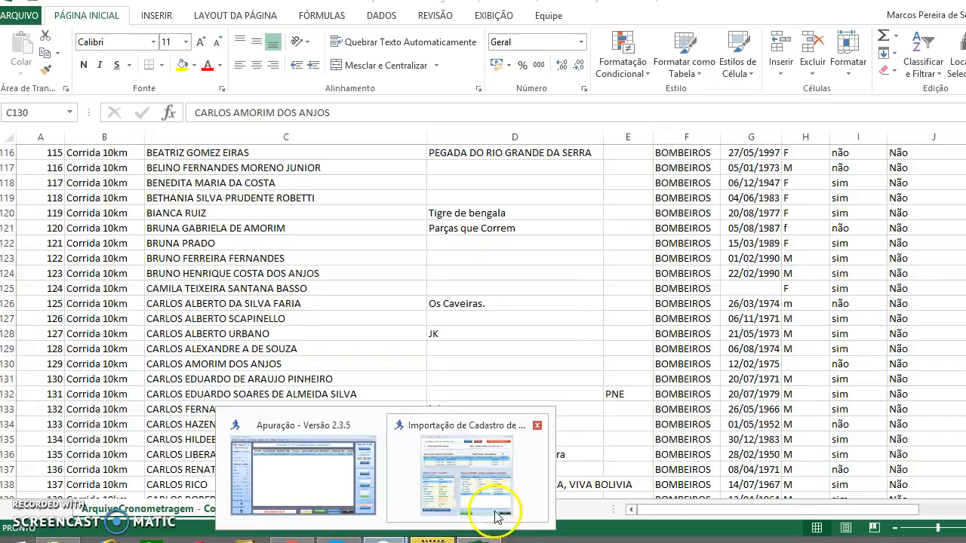
{"action": "left_click", "coordinate": [496, 517]}
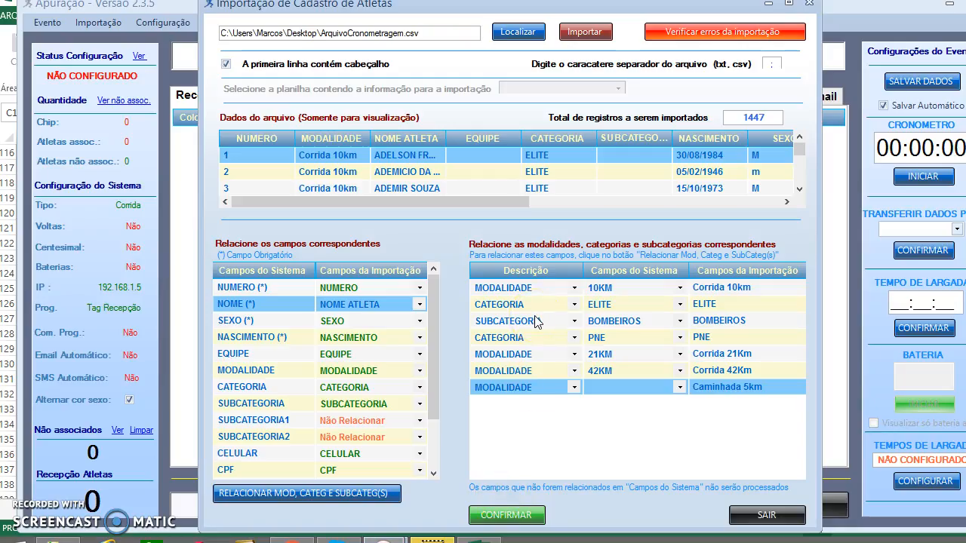
Confirm the import, accept continuing without the incorrect records, and start importing the athletes with both optional settings left unticked.
{"action": "left_click", "coordinate": [532, 516]}
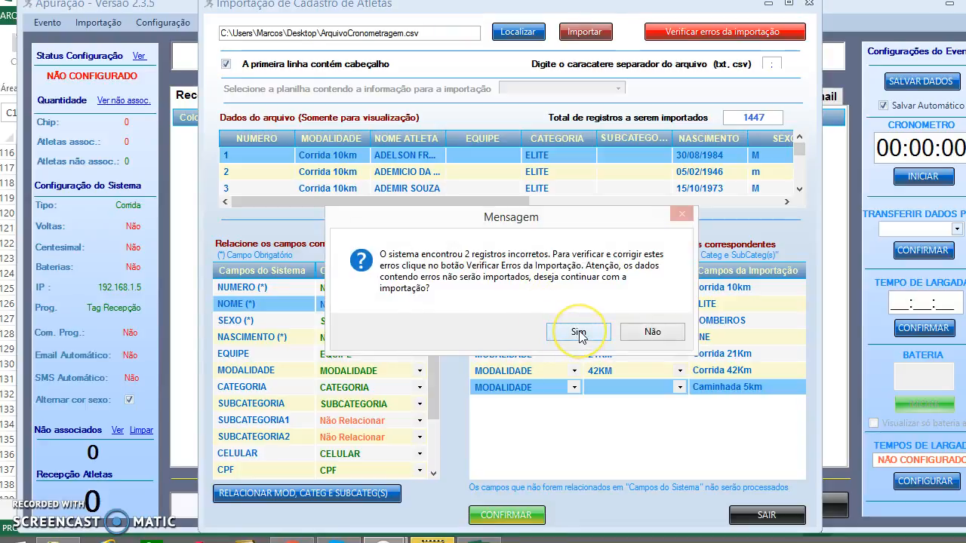
{"action": "left_click", "coordinate": [579, 333]}
{"action": "left_click", "coordinate": [412, 386]}
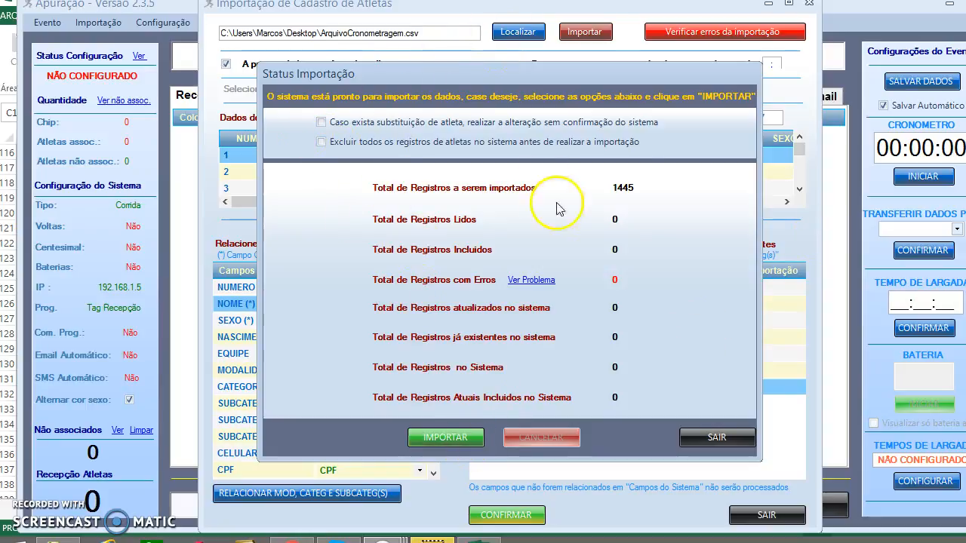
{"action": "left_click", "coordinate": [447, 436]}
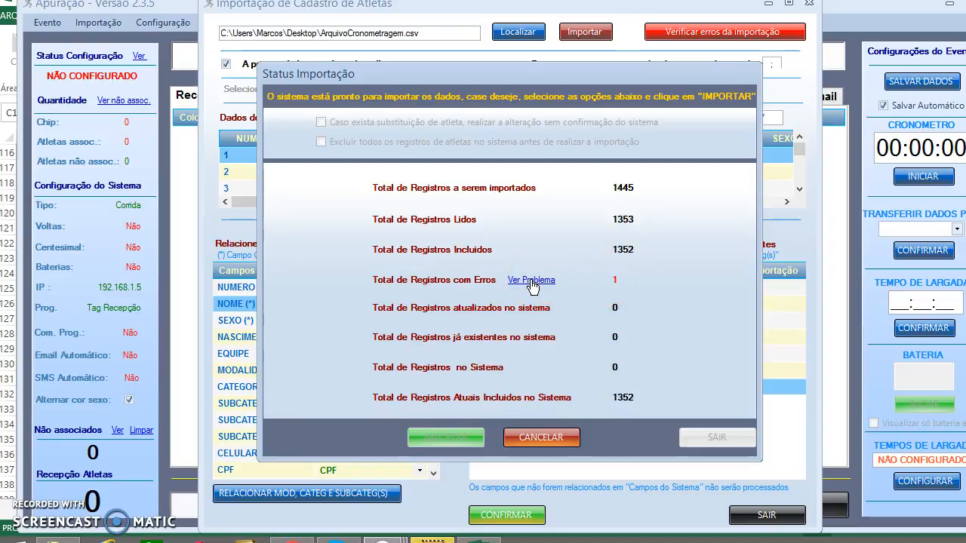
Examine the record with an import problem, adjusting the Dados and Erro column widths, and return to the import status totals.
{"action": "left_click", "coordinate": [531, 280]}
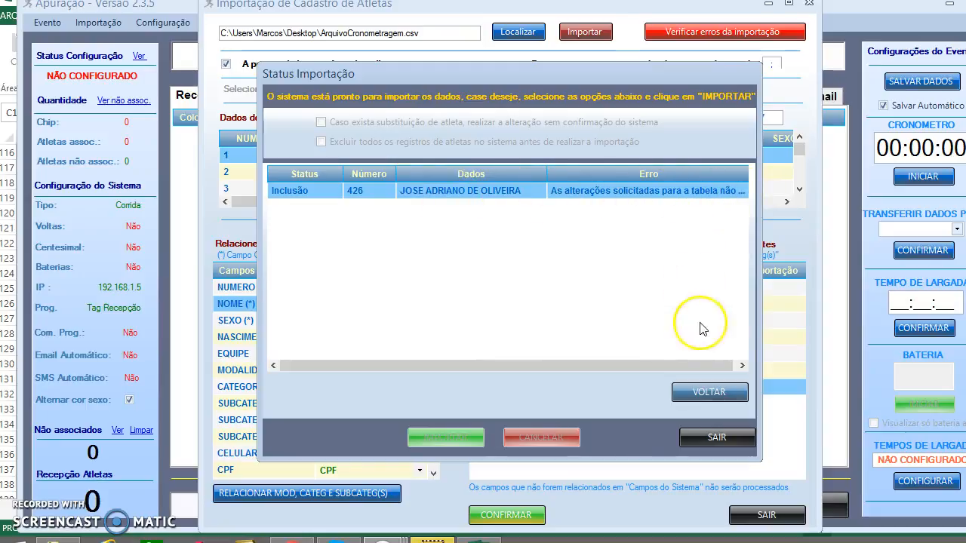
{"action": "left_click", "coordinate": [738, 365]}
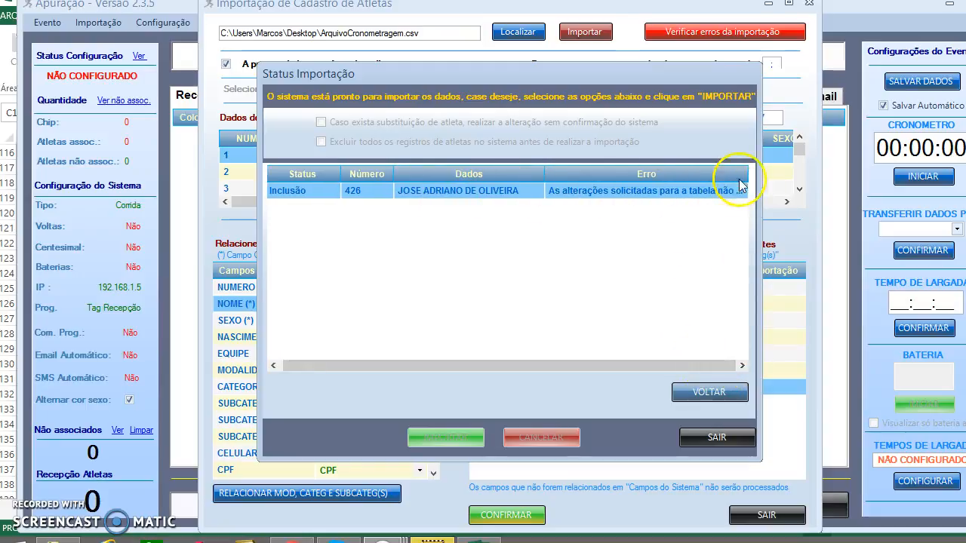
{"action": "left_click_drag", "start_coordinate": [542, 178], "coordinate": [522, 178]}
{"action": "mouse_move", "coordinate": [729, 178]}
{"action": "left_mouse_down"}
{"action": "mouse_move", "coordinate": [746, 178]}
{"action": "mouse_move", "coordinate": [737, 178]}
{"action": "left_mouse_up"}
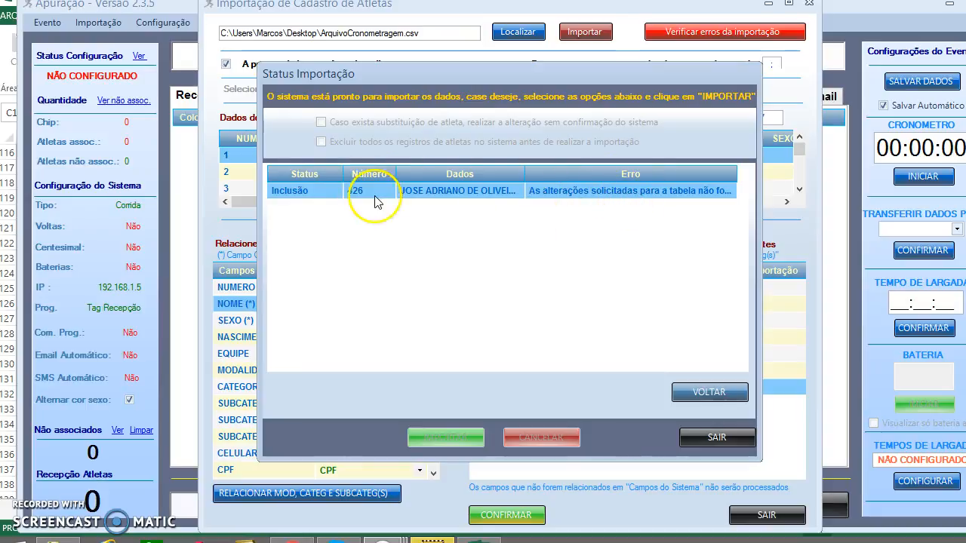
{"action": "left_click", "coordinate": [723, 391]}
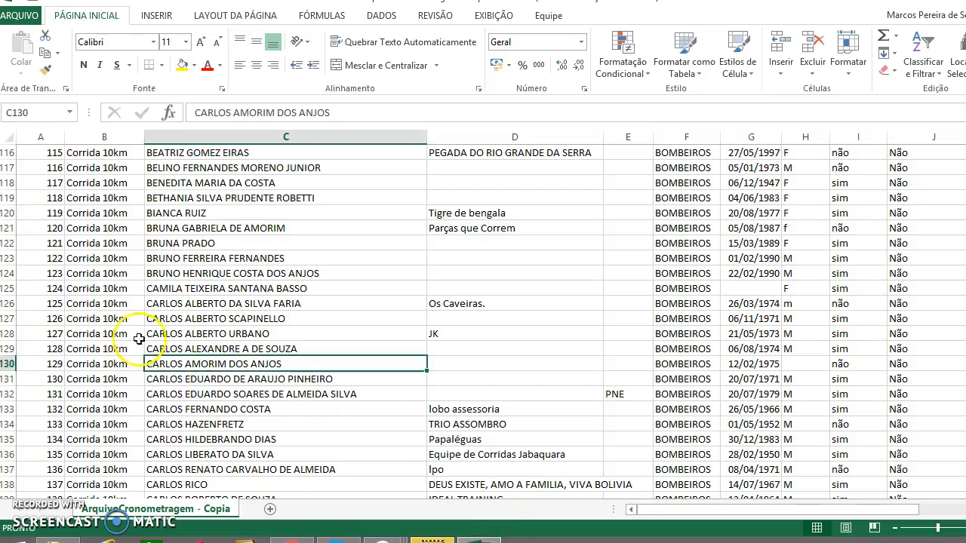
Locate athlete number 426 in the Excel spreadsheet and compare the entries in rows 427 and 428.
{"action": "left_click", "coordinate": [113, 334]}
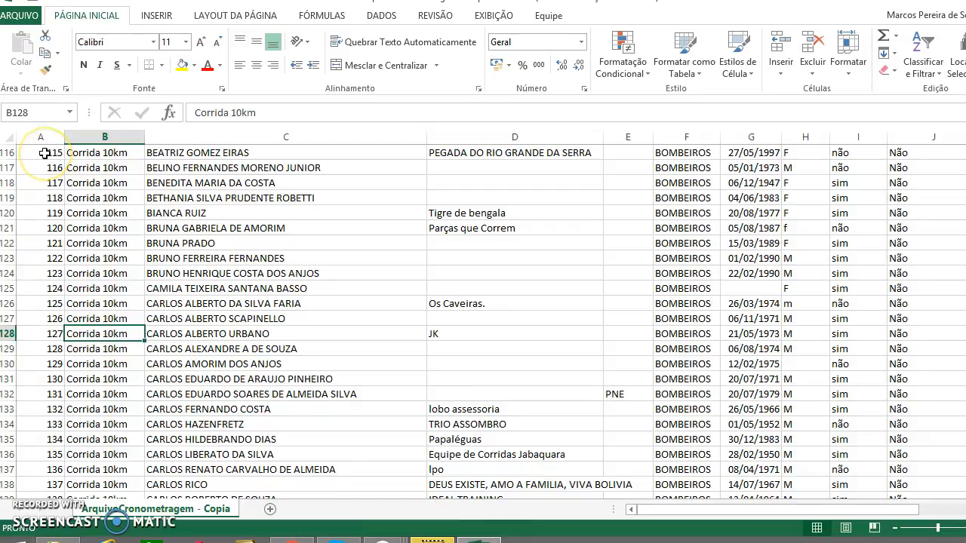
{"action": "key", "text": "Page_Down"}
{"action": "key", "text": "Page_Down"}
{"action": "key", "text": "Page_Down"}
{"action": "key", "text": "Page_Down"}
{"action": "key", "text": "Page_Down"}
{"action": "key", "text": "Page_Down"}
{"action": "key", "text": "Page_Down"}
{"action": "key", "text": "Page_Down"}
{"action": "key", "text": "Page_Down"}
{"action": "key", "text": "Page_Down"}
{"action": "key", "text": "Page_Down"}
{"action": "key", "text": "Page_Down"}
{"action": "key", "text": "Page_Down"}
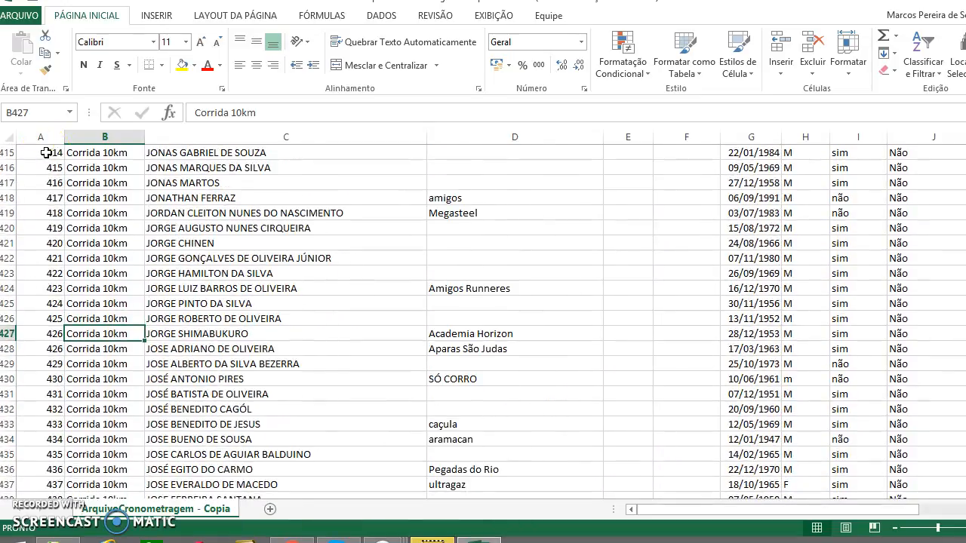
{"action": "left_click_drag", "start_coordinate": [43, 334], "coordinate": [44, 345]}
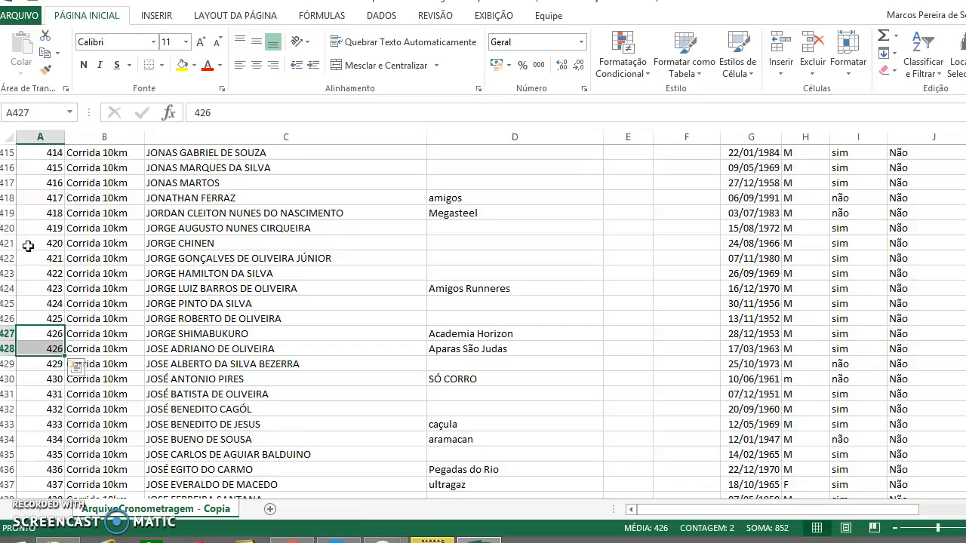
{"action": "left_click", "coordinate": [177, 336]}
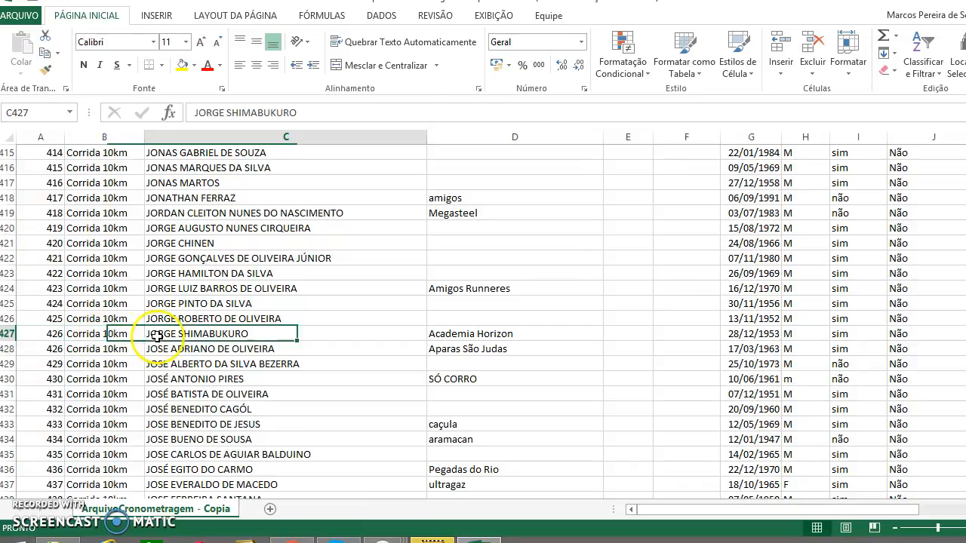
Switch back to Apuração and close the import status and the athlete import window.
{"action": "mouse_move", "coordinate": [360, 536]}
{"action": "left_click", "coordinate": [571, 442]}
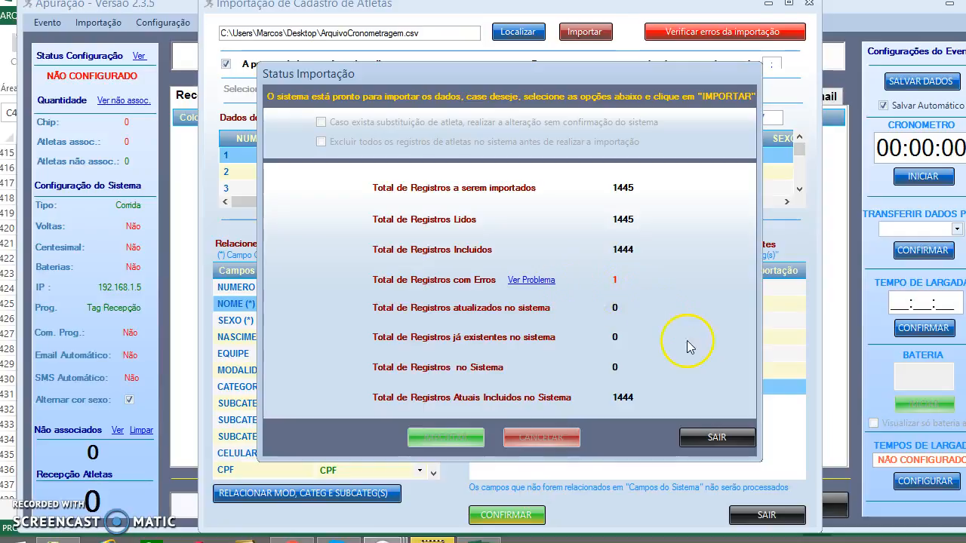
{"action": "left_click", "coordinate": [714, 436]}
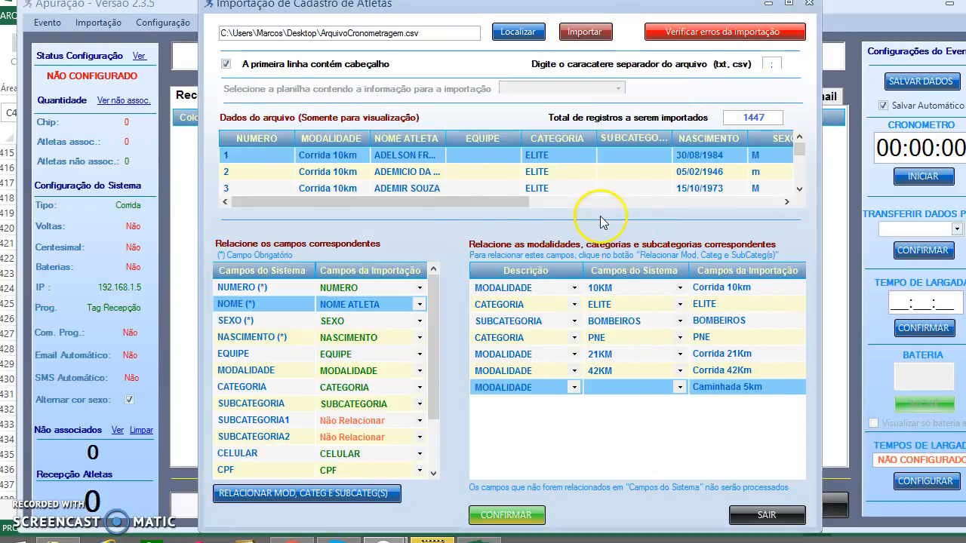
{"action": "scroll", "coordinate": [431, 417], "scroll_direction": "down", "scroll_amount": 1}
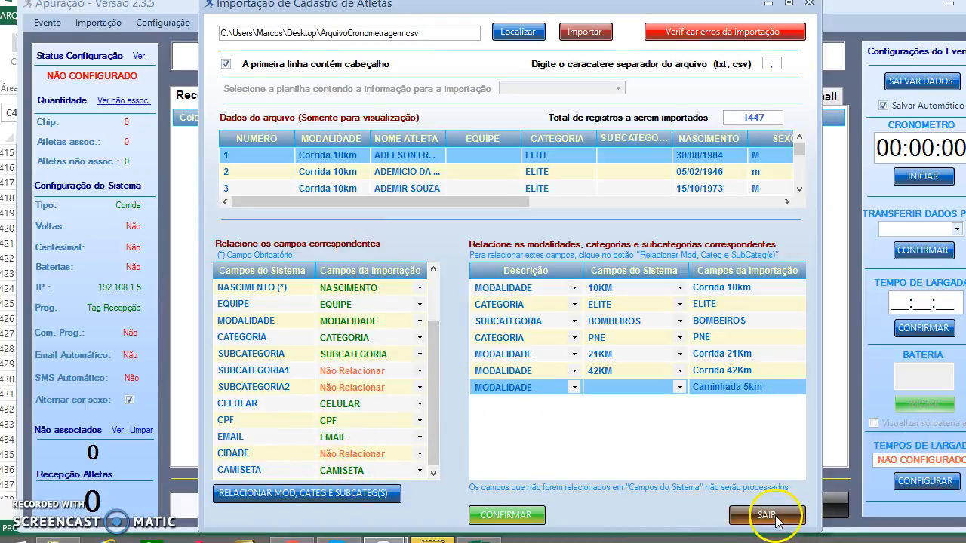
{"action": "left_click", "coordinate": [767, 516]}
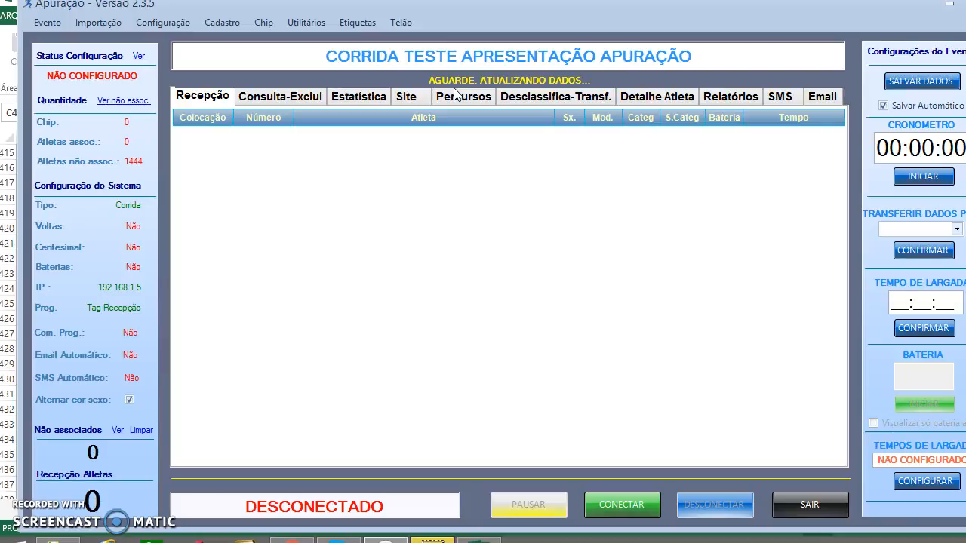
Open the list of registered athletes and browse it, viewing and closing the blank form for adding an athlete.
{"action": "left_click", "coordinate": [222, 23]}
{"action": "left_click", "coordinate": [234, 39]}
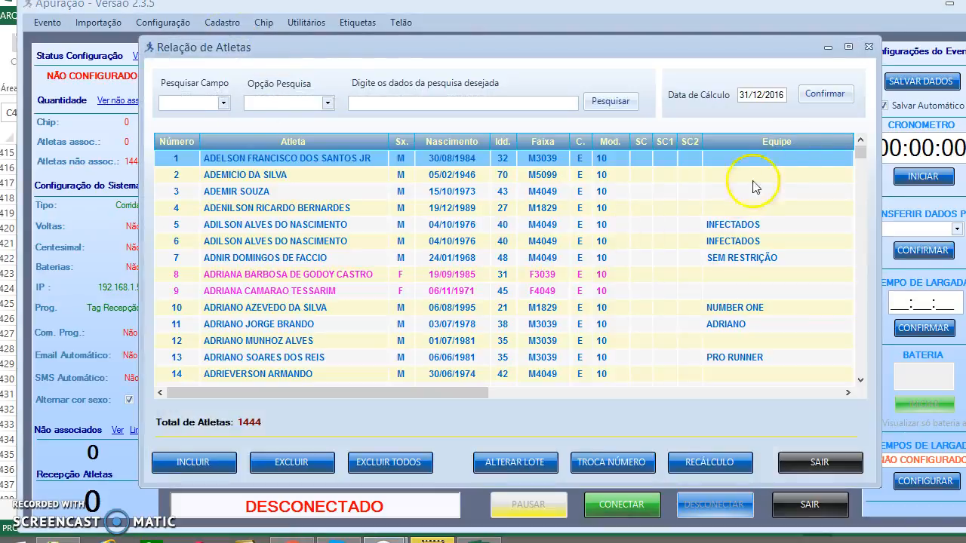
{"action": "scroll", "coordinate": [856, 158], "scroll_direction": "down", "scroll_amount": 20}
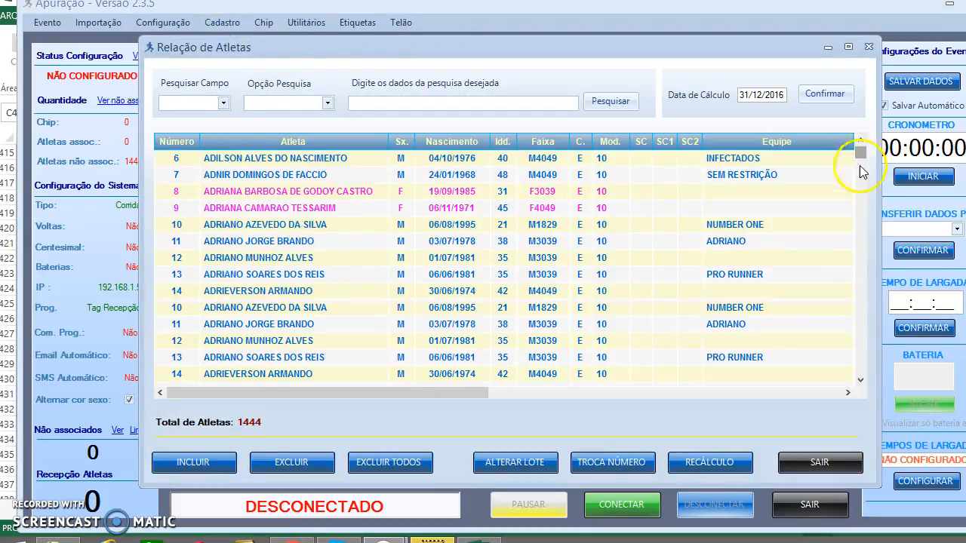
{"action": "left_click", "coordinate": [202, 464]}
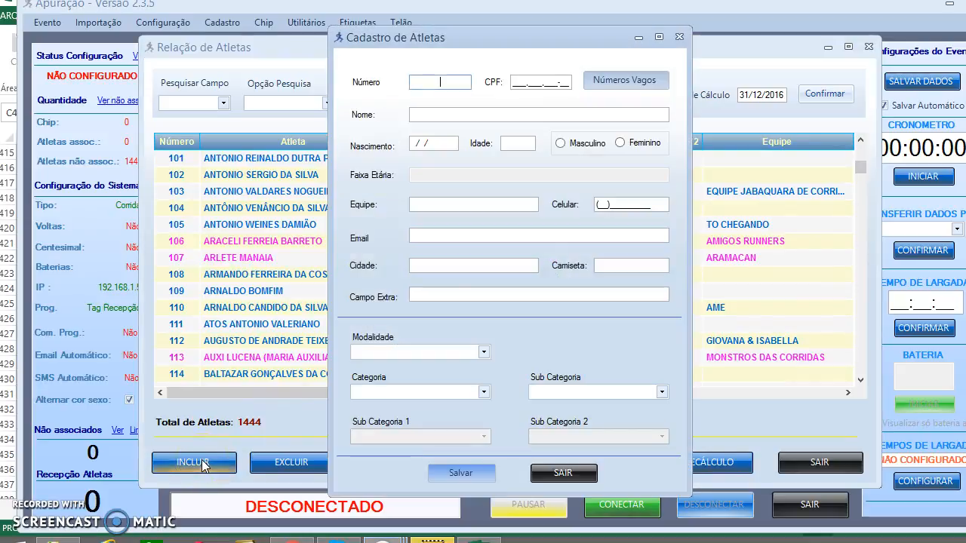
{"action": "left_click", "coordinate": [560, 472]}
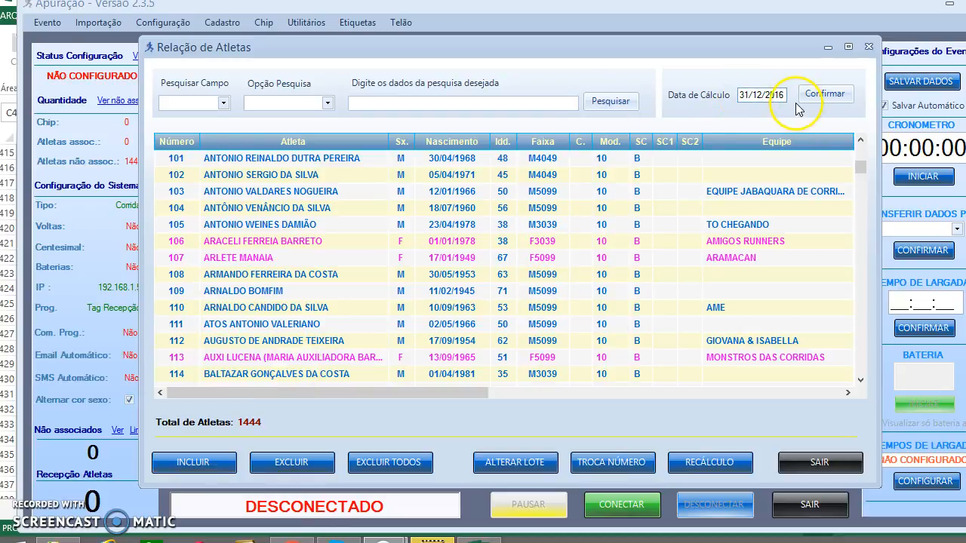
Examine several athletes' birth dates, ages and age groups against the calculation date 31/12/2016, and close the athlete list.
{"action": "left_click", "coordinate": [518, 207]}
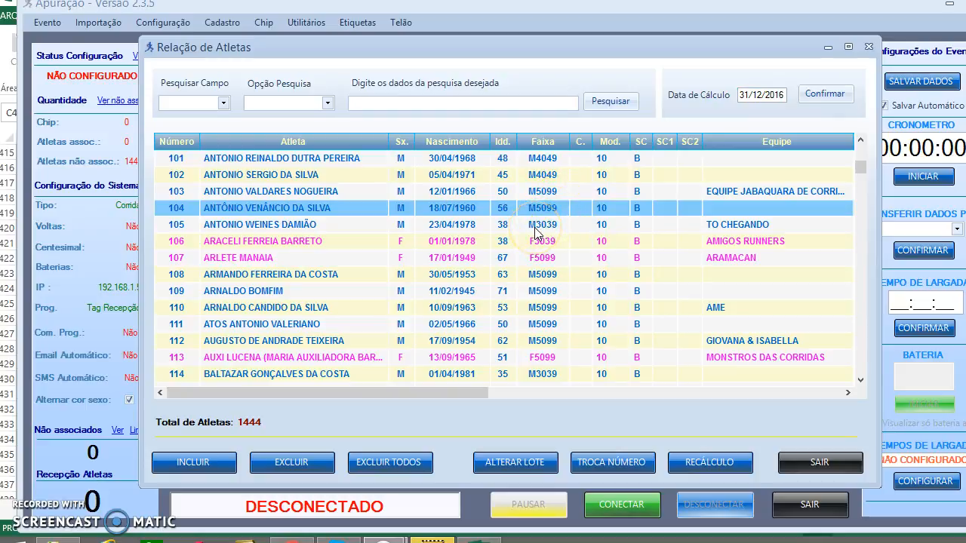
{"action": "left_click", "coordinate": [503, 162]}
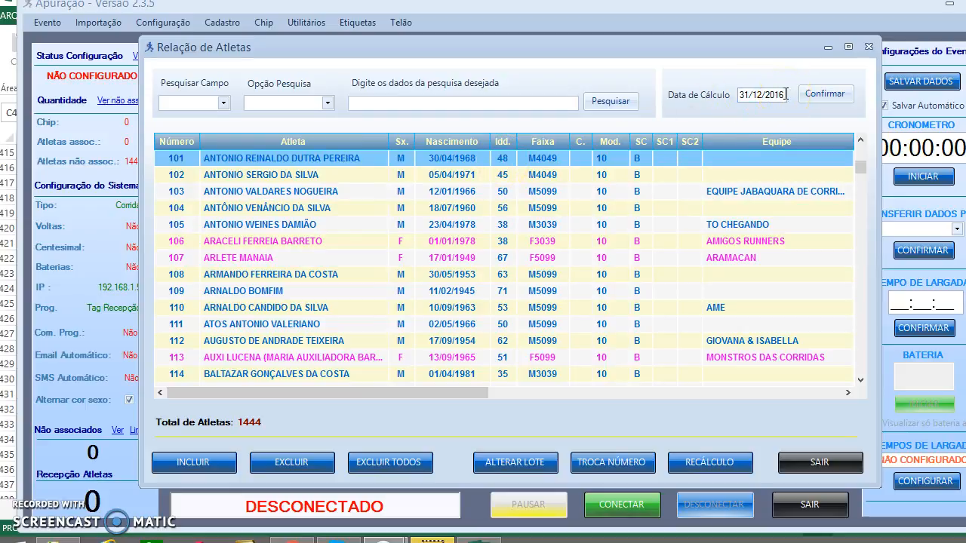
{"action": "left_click", "coordinate": [542, 209]}
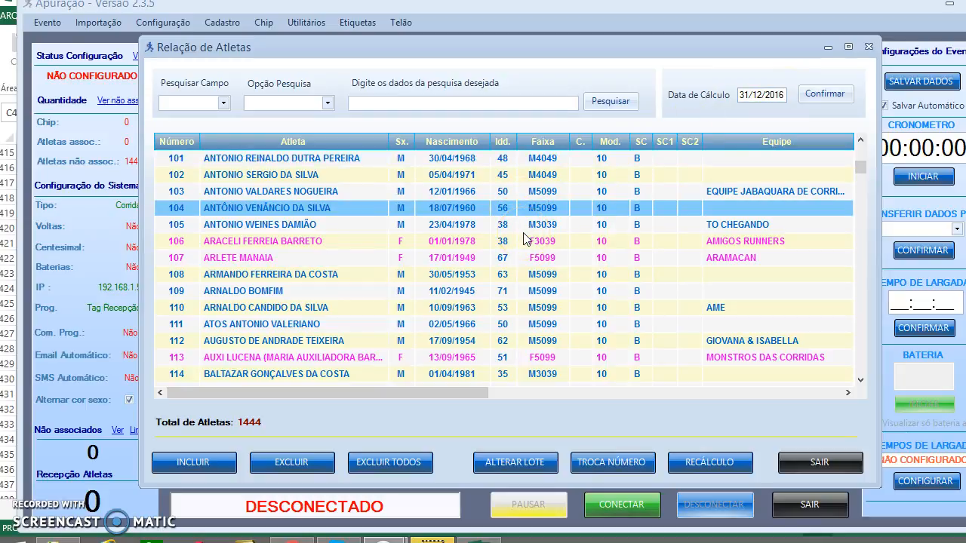
{"action": "left_click", "coordinate": [783, 95]}
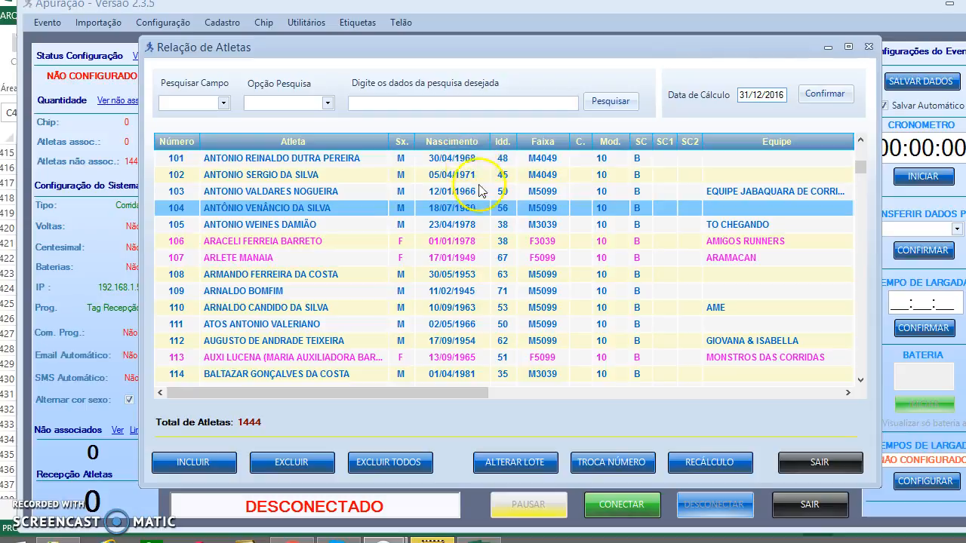
{"action": "left_click", "coordinate": [462, 291]}
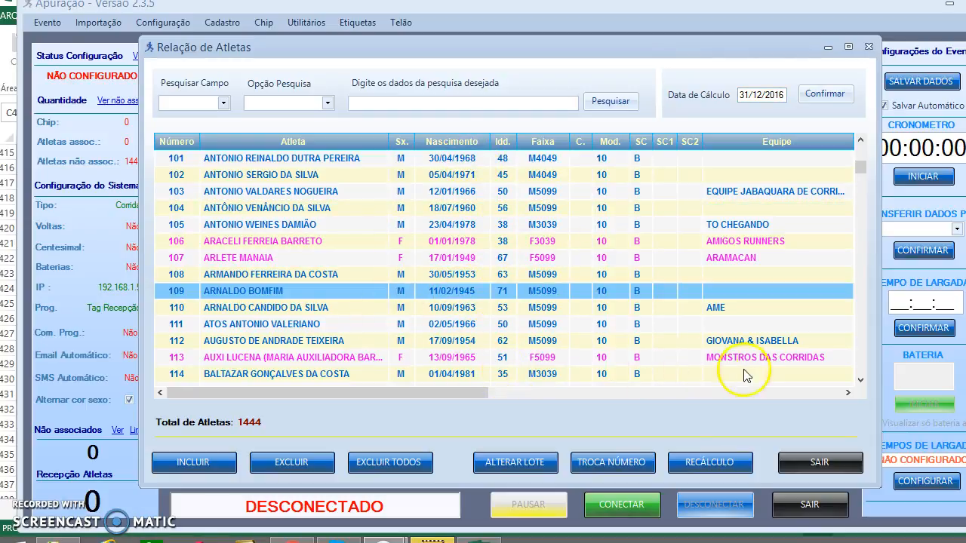
{"action": "left_click", "coordinate": [463, 358]}
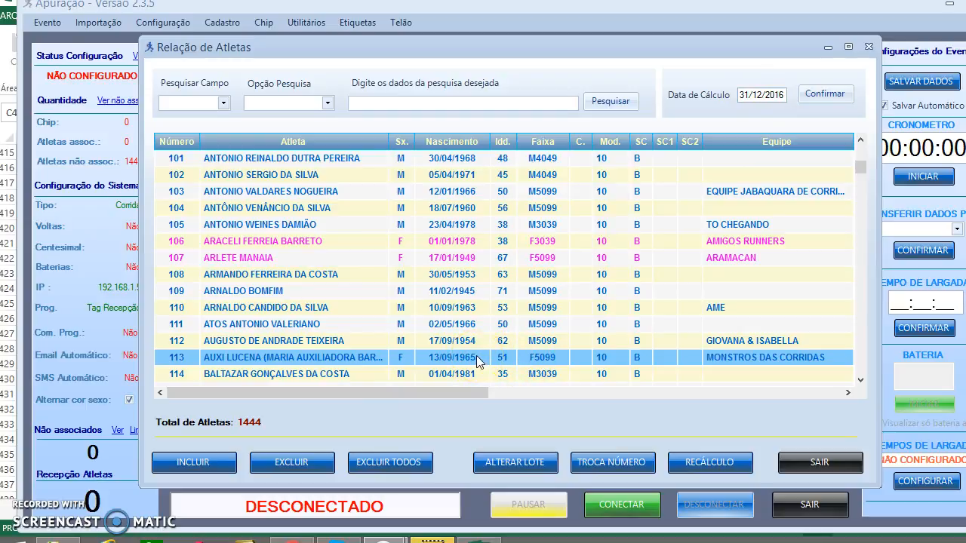
{"action": "left_click", "coordinate": [490, 260]}
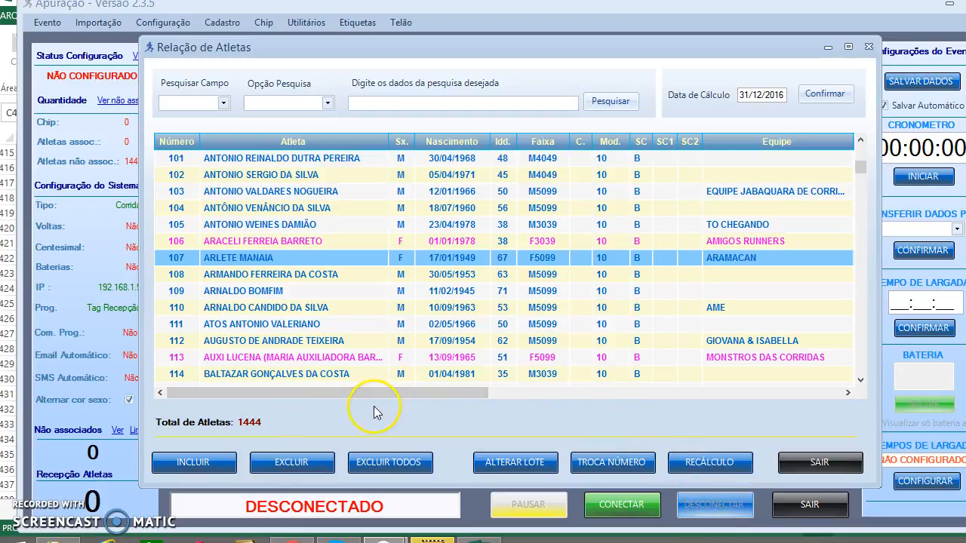
{"action": "left_click", "coordinate": [823, 468]}
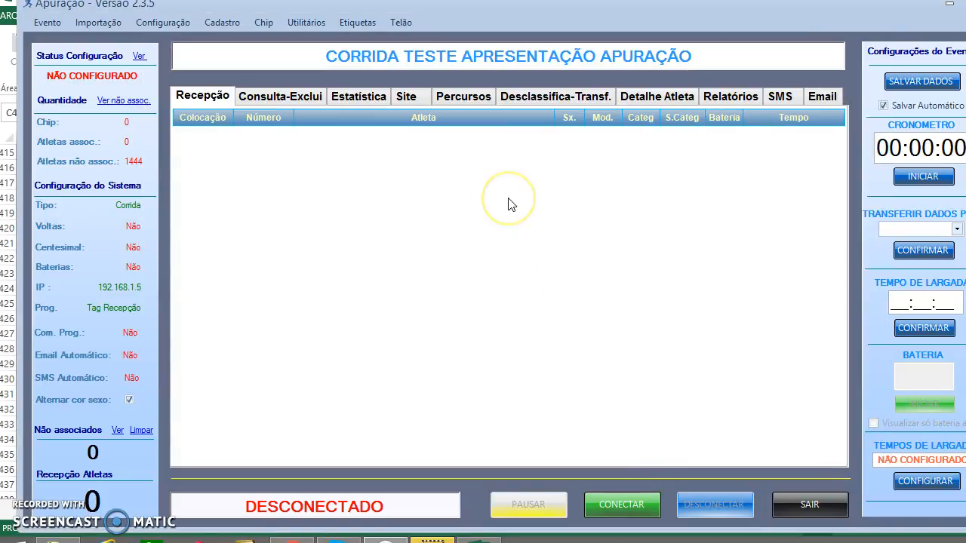